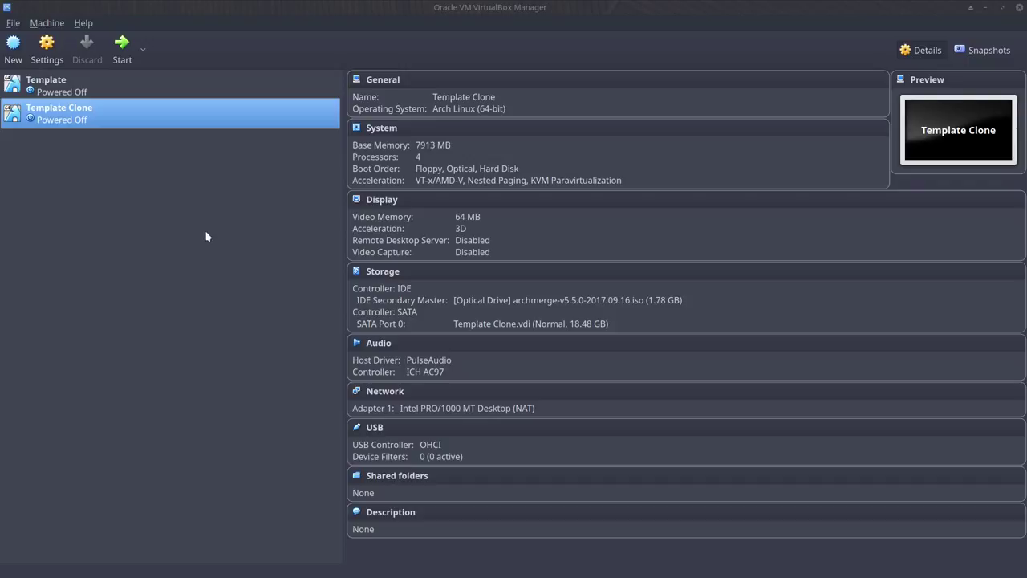
Step: Start the Template Clone virtual machine from the VirtualBox VM list
click(136, 51)
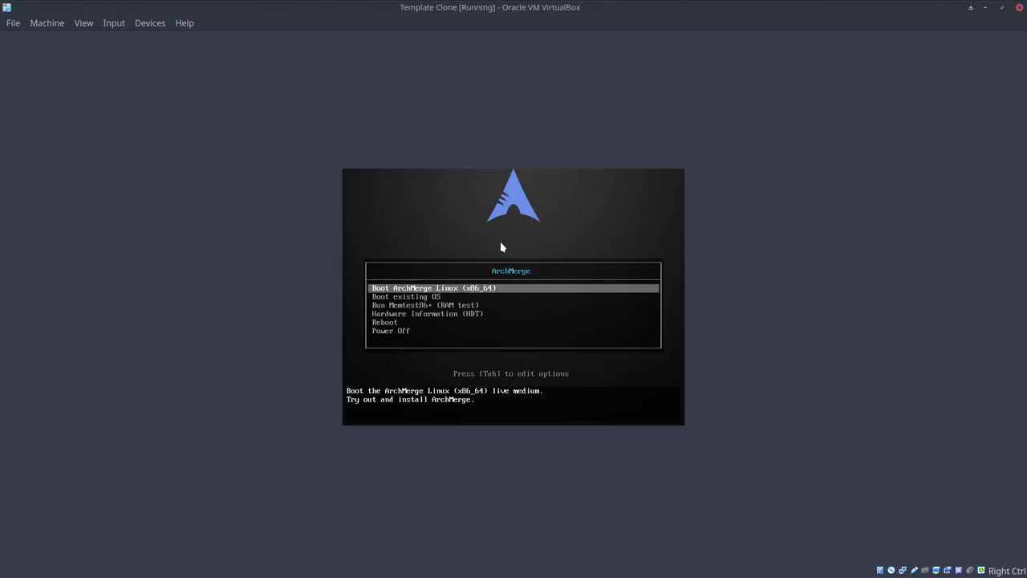
Step: Boot 'Boot ArchMerge Linux (x86_64)' and open the application menu on the live desktop
key(Return)
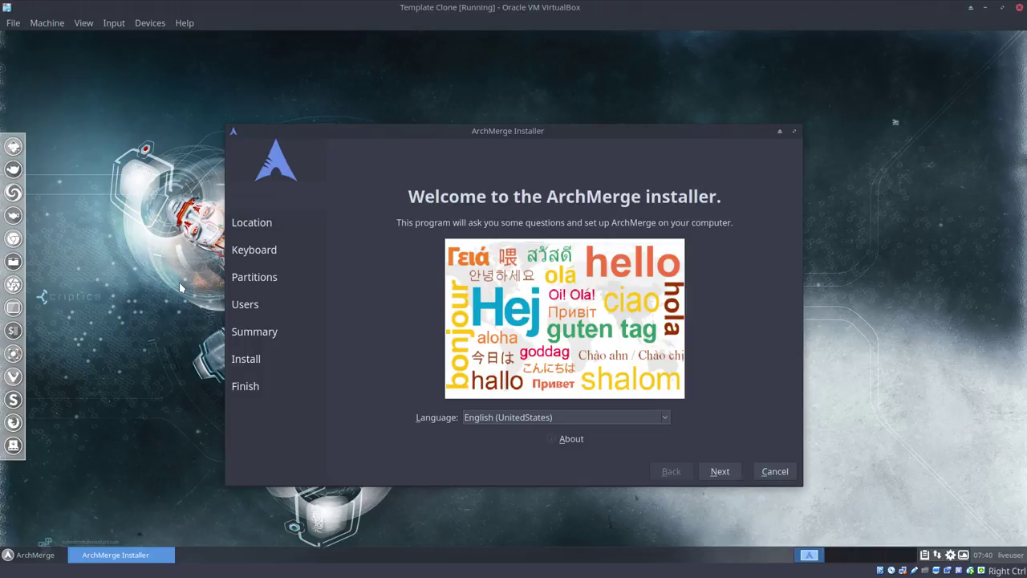
click(34, 555)
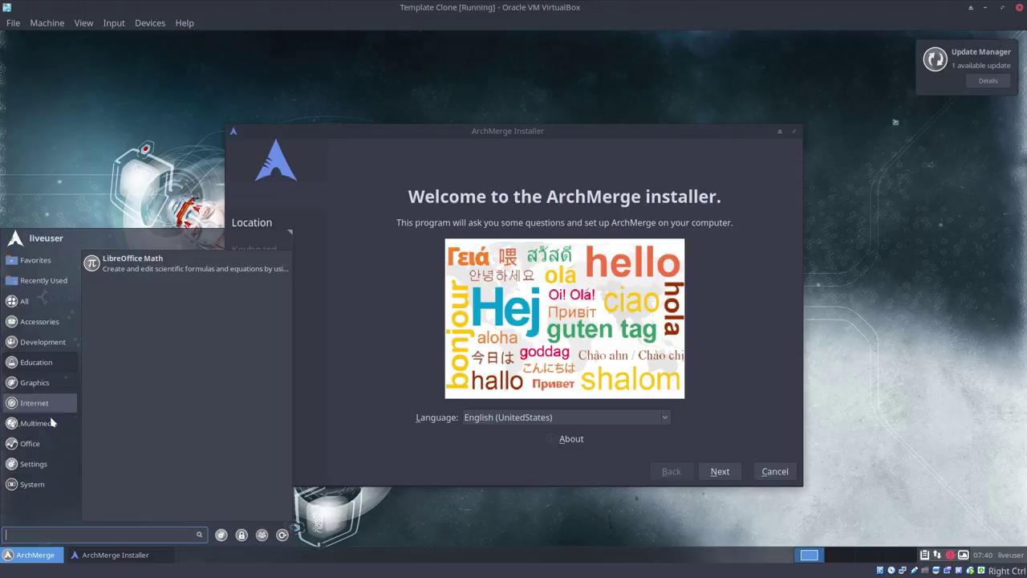
Step: Close the application menu and keep English (UnitedStates) as the installer language
mouse_move(44, 490)
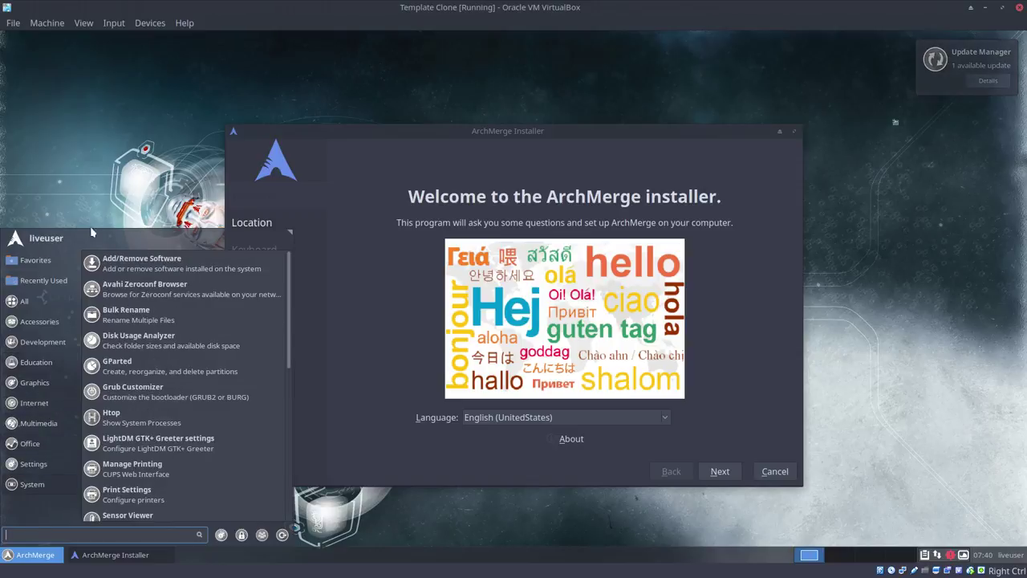
click(234, 277)
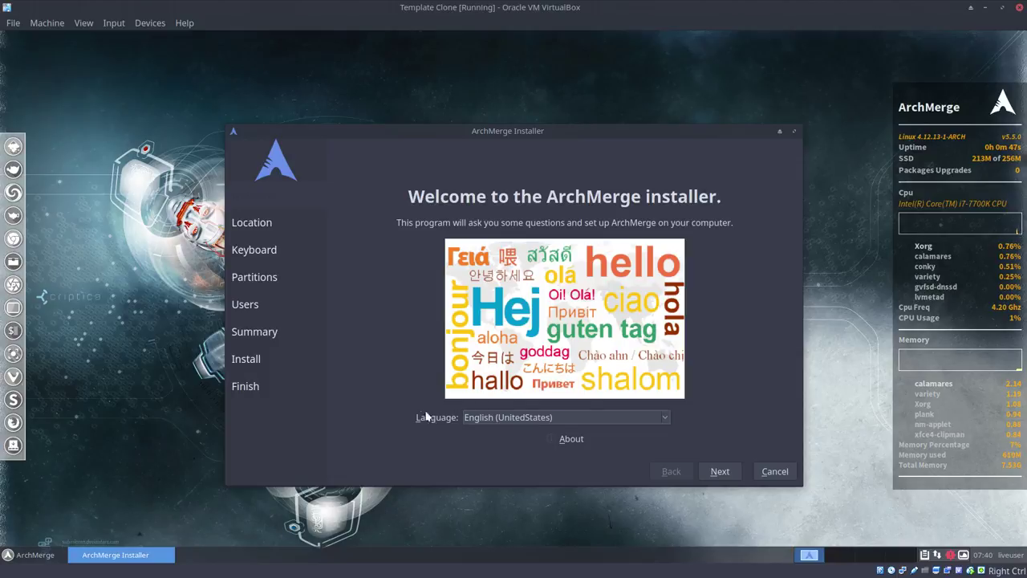
click(559, 417)
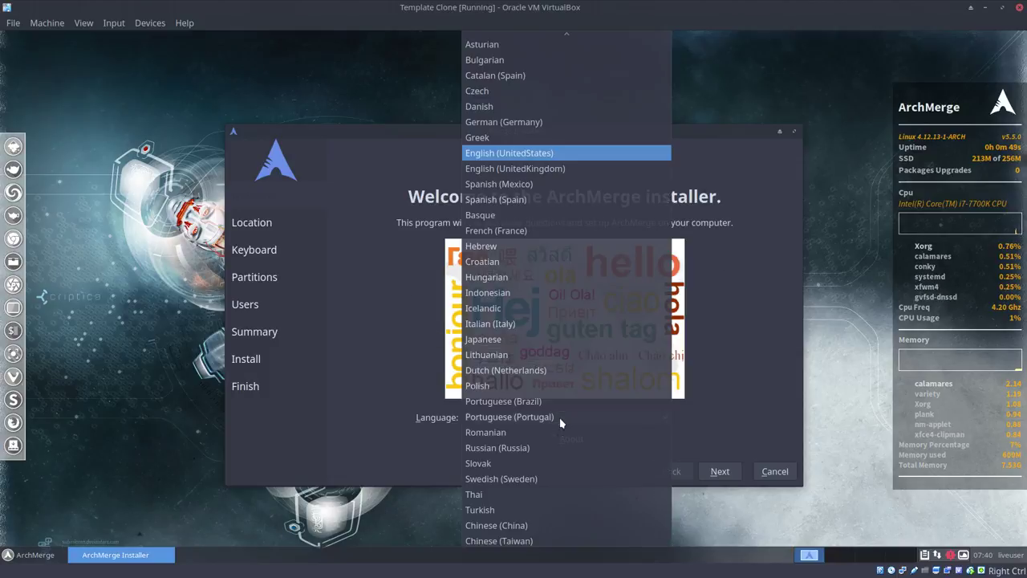
click(409, 404)
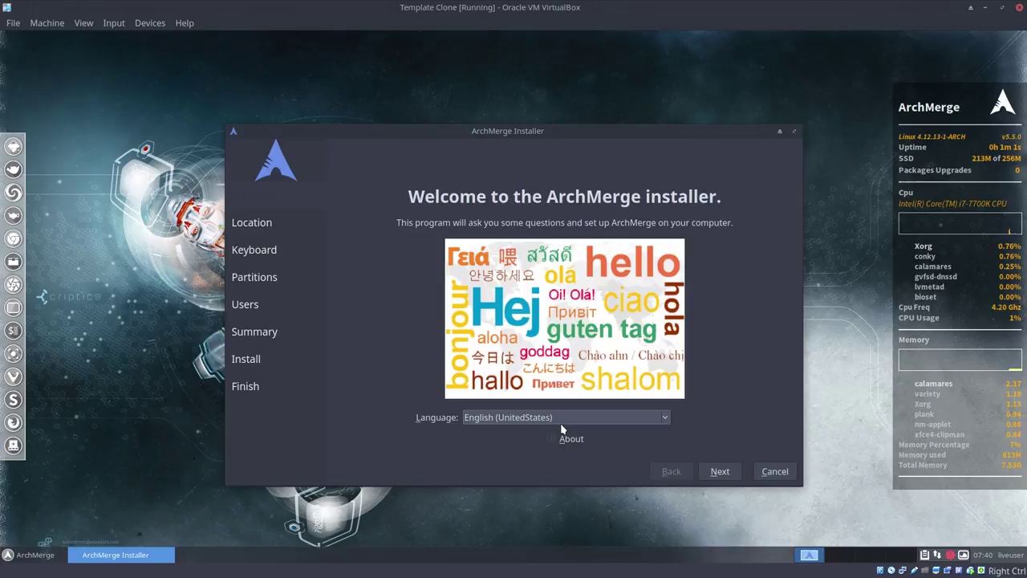
Step: Set the installer timezone to Europe/Brussels on the location map
click(720, 471)
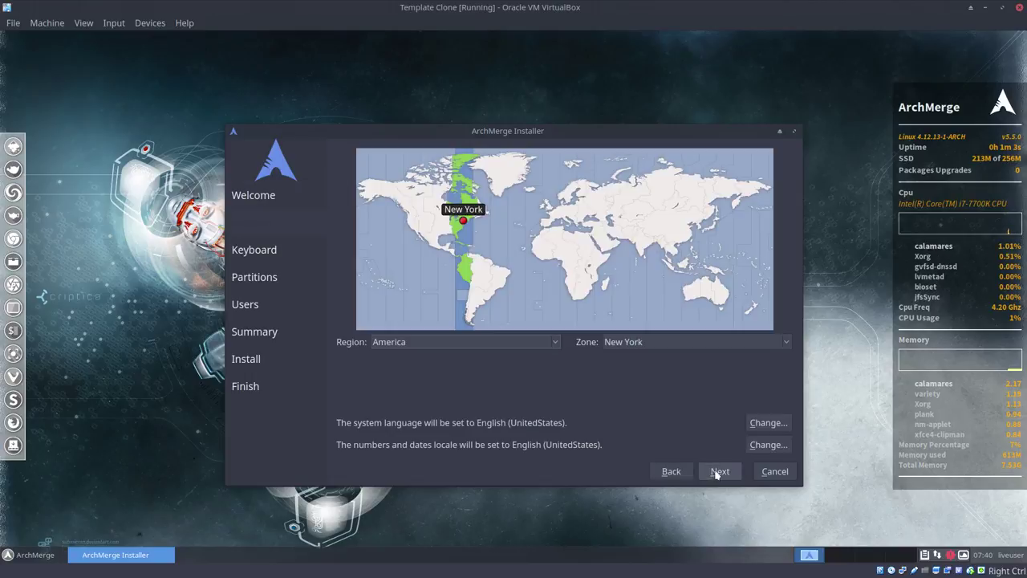
click(557, 214)
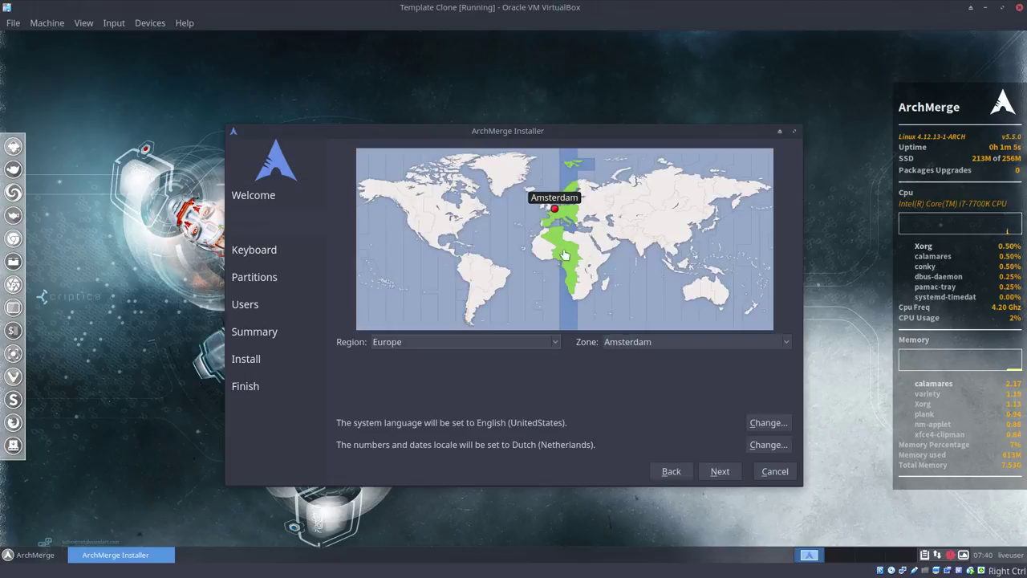
click(552, 222)
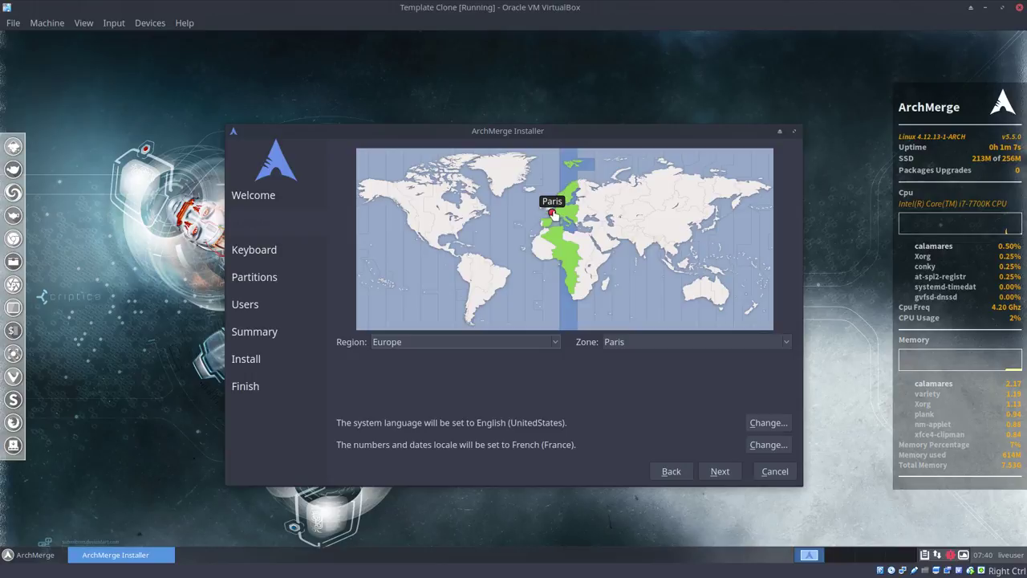
click(554, 213)
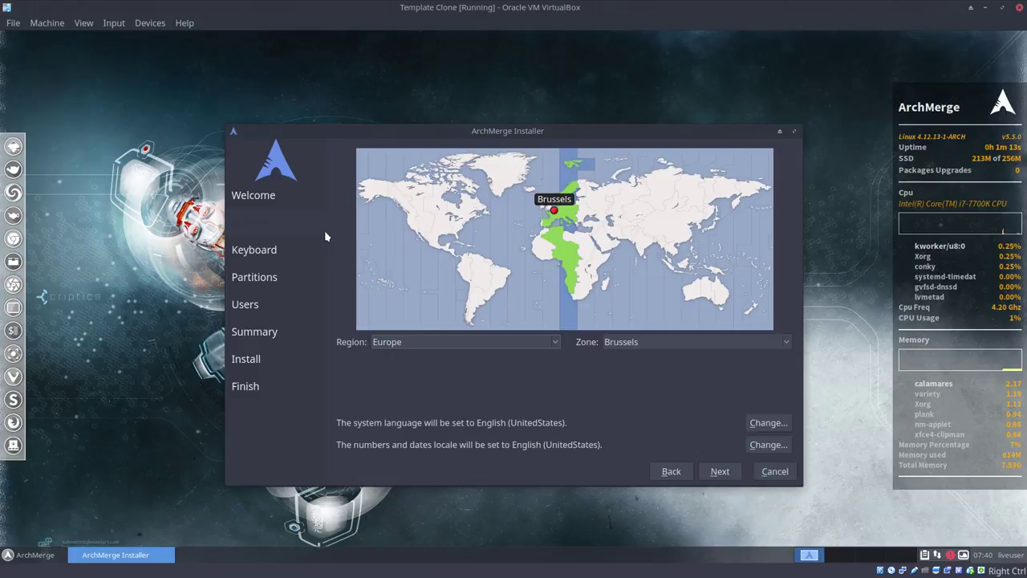
Step: Choose the Belgian keyboard layout and continue to partitioning
click(720, 472)
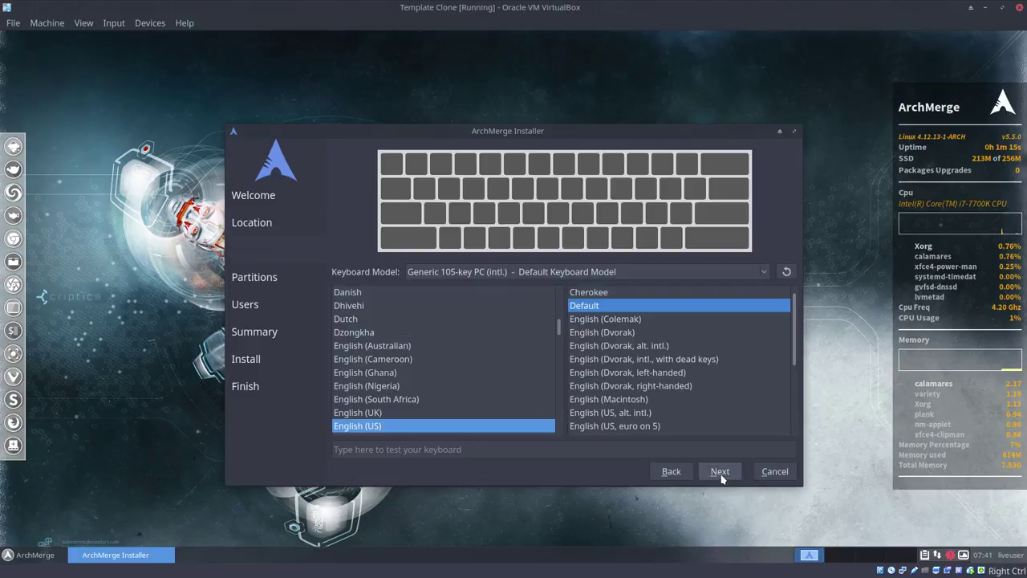
scroll(443, 341, up, 5)
scroll(441, 341, up, 3)
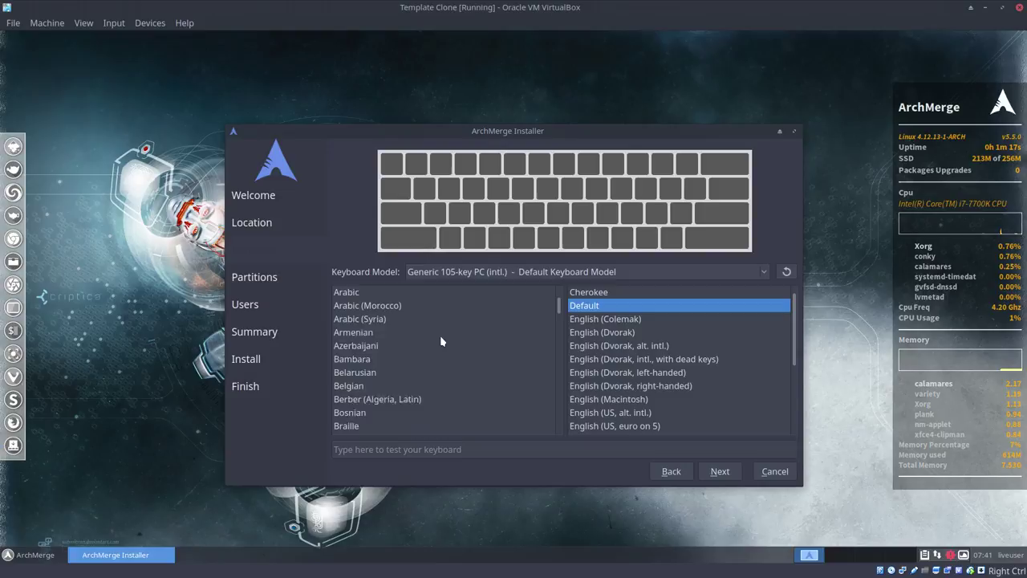
click(362, 399)
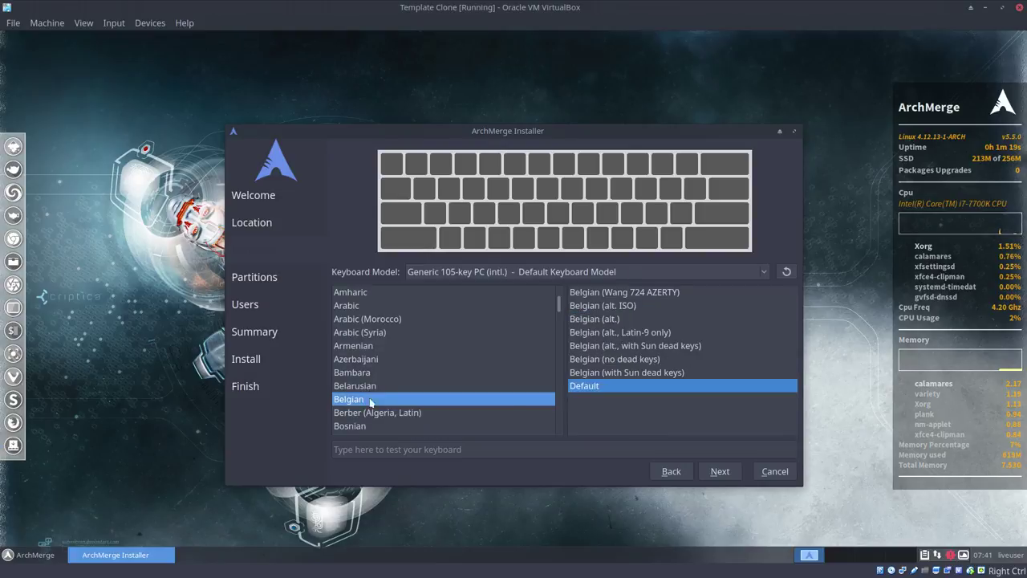
click(719, 472)
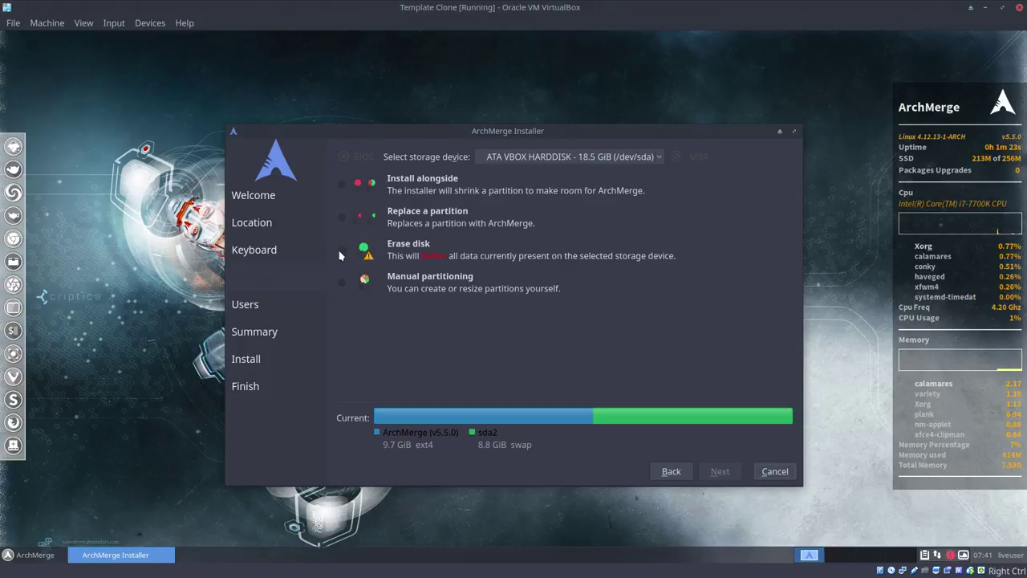
Step: Choose Erase disk, then enter the user name, computer name archlabs-5-5-0 and password
click(342, 249)
click(716, 473)
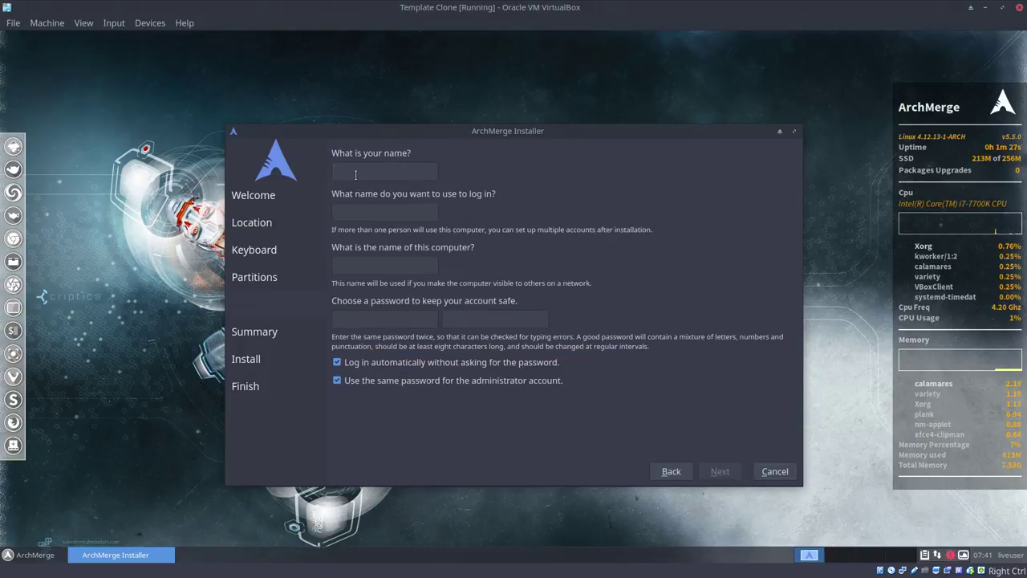
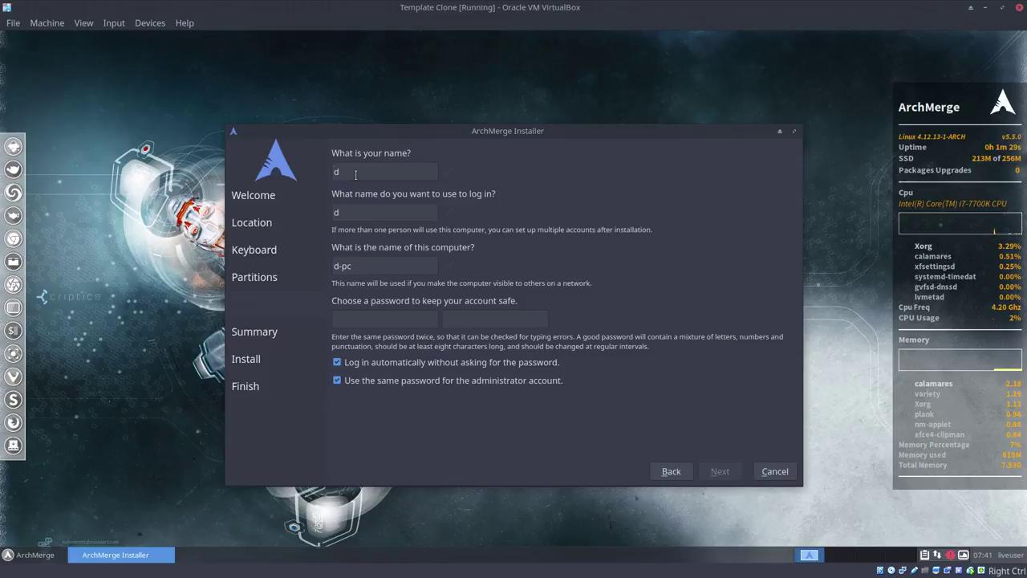
key(BackSpace)
key(Tab)
key(Tab)
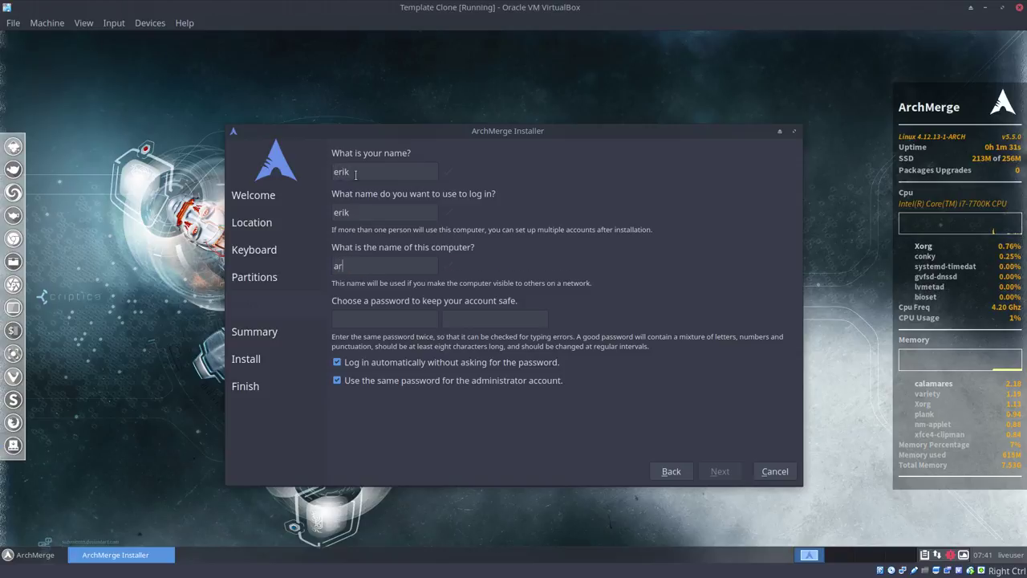
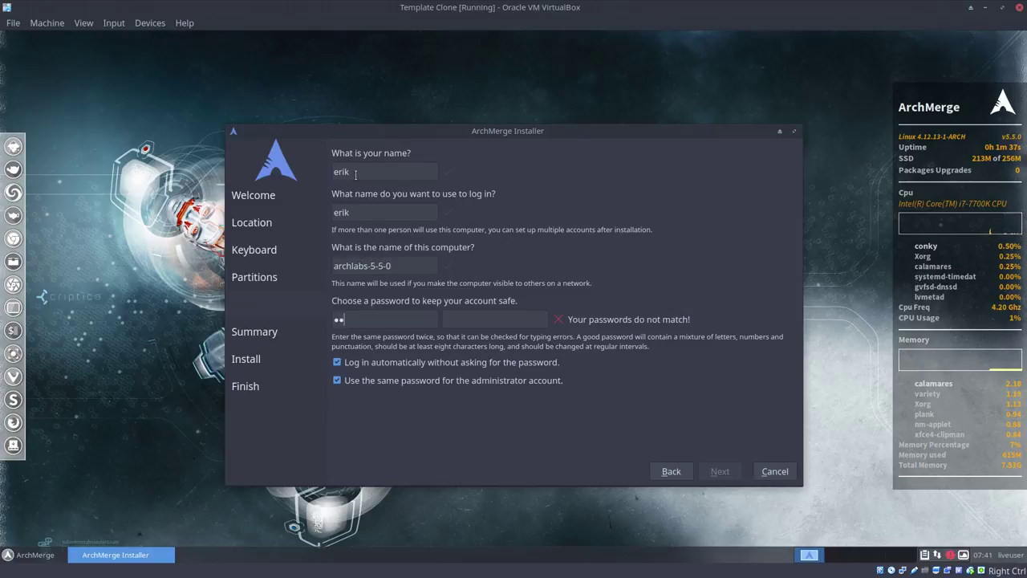
key(Tab)
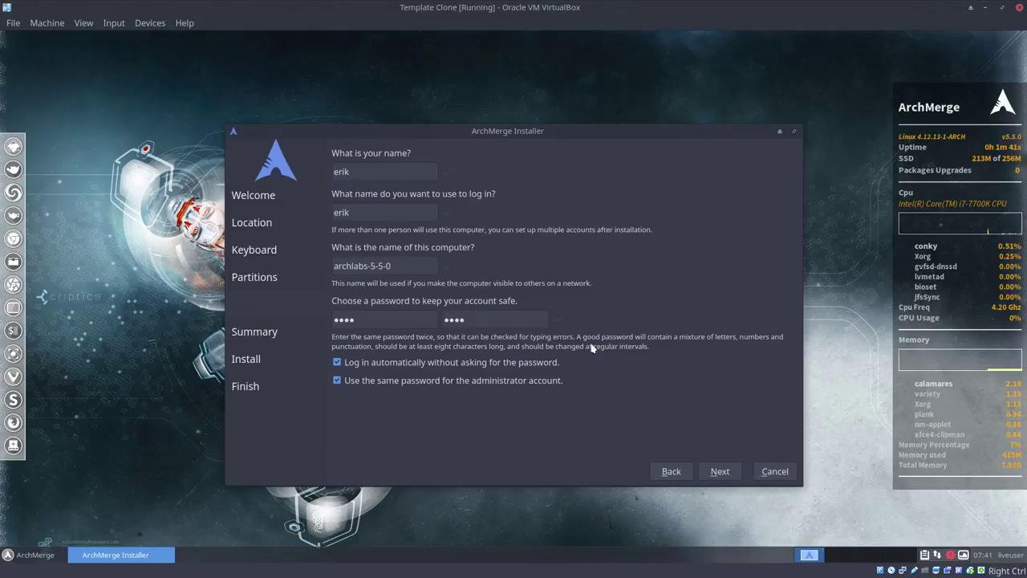
click(720, 472)
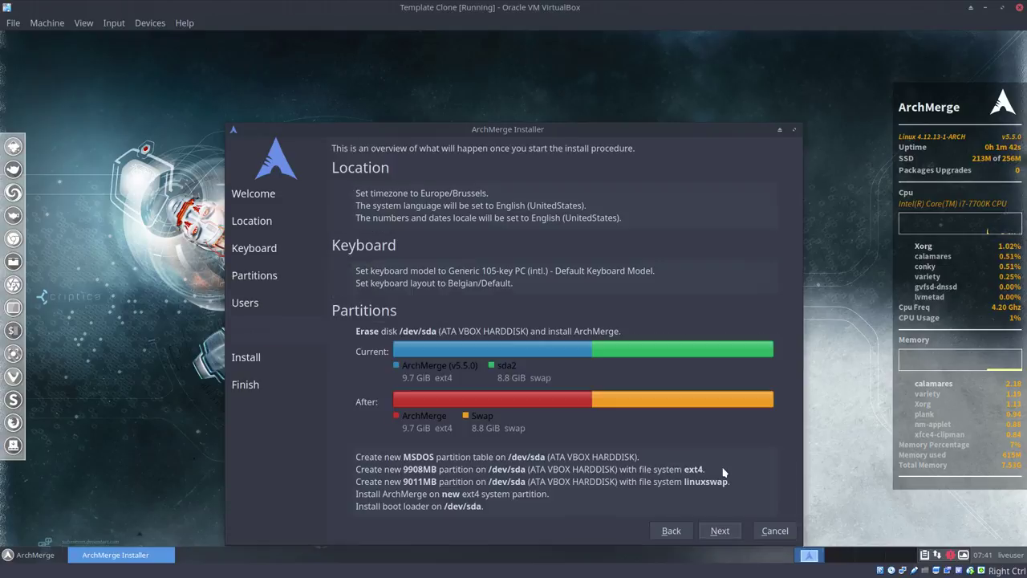
Step: Begin installing ArchMerge from the Summary page and move the installer window up-left
click(723, 534)
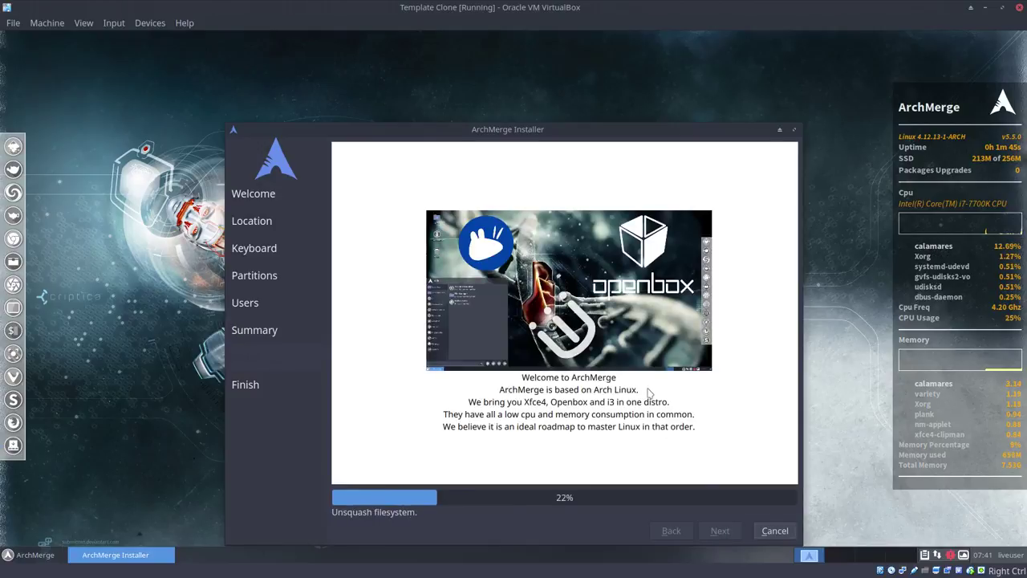
drag(534, 133, 487, 74)
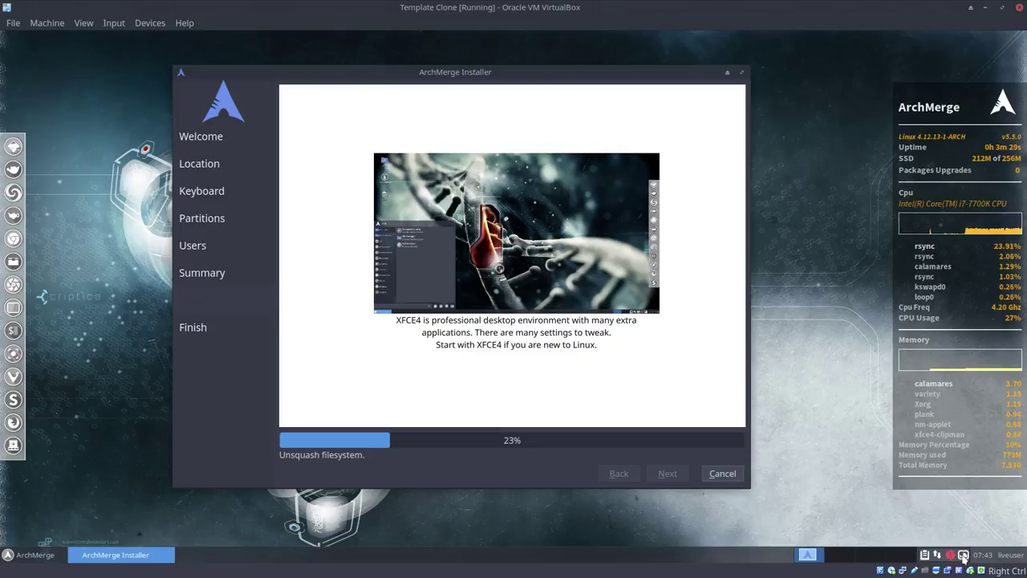
Step: Advance the Variety wallpaper to the next image, a purple flower photo
click(964, 560)
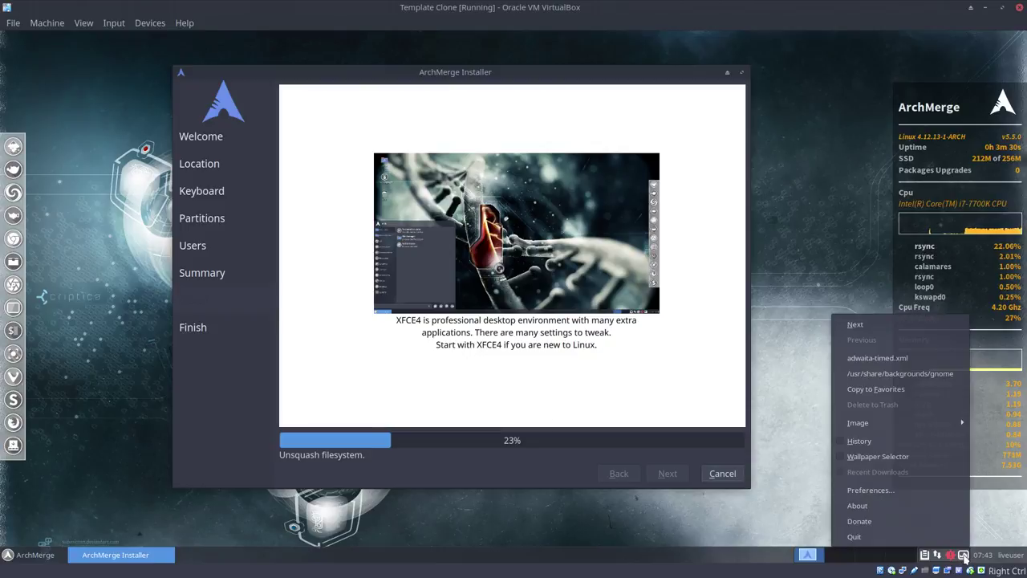
click(923, 328)
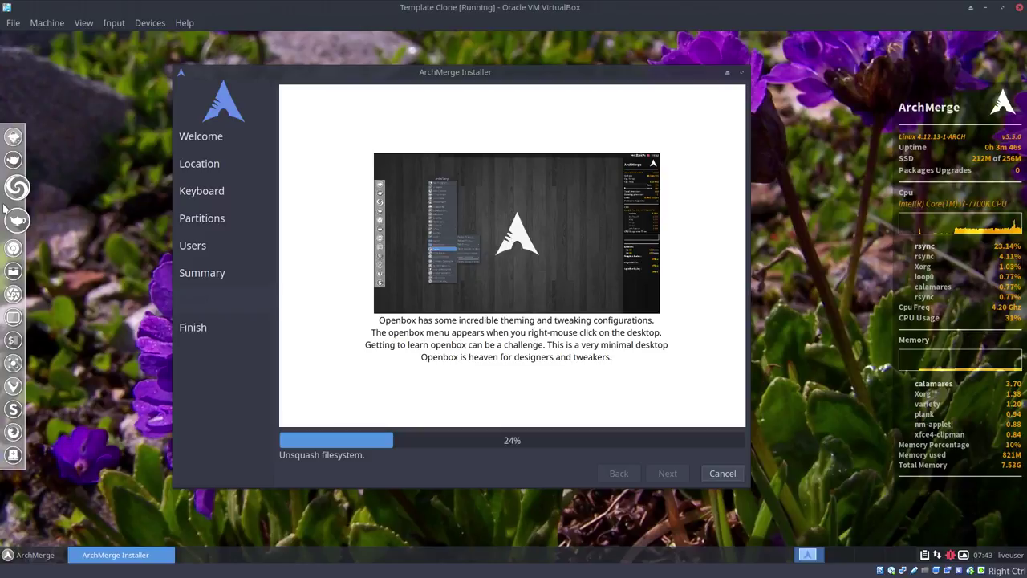
Step: Preview several dock themes in Plank Preferences and settle on Gnosemite
right_click(6, 210)
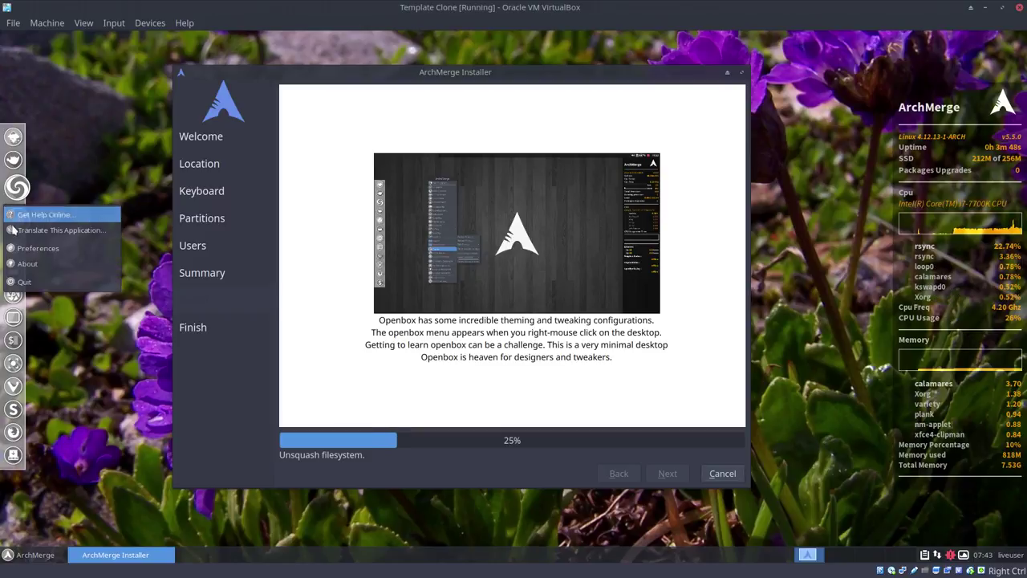
click(28, 250)
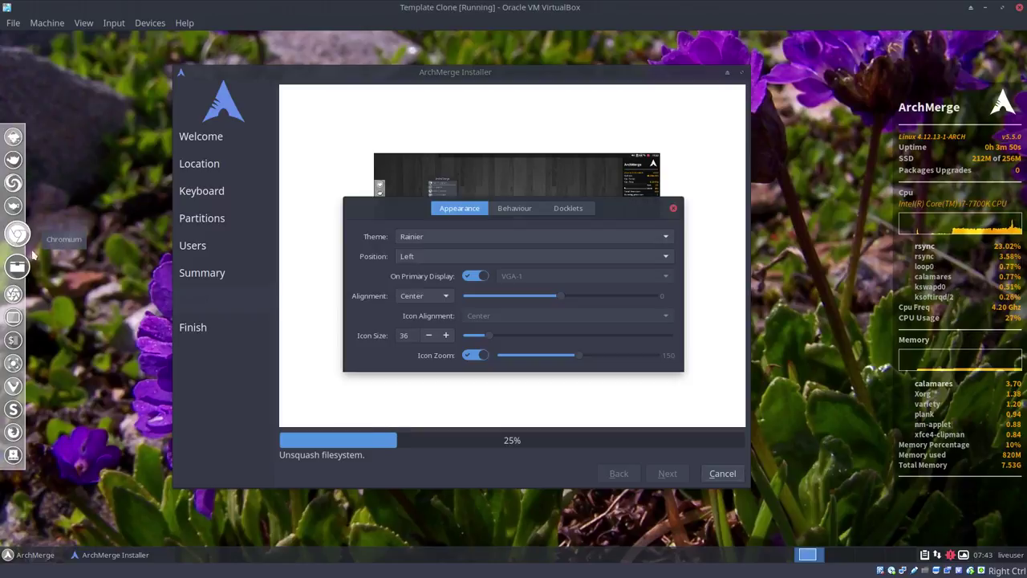
click(430, 241)
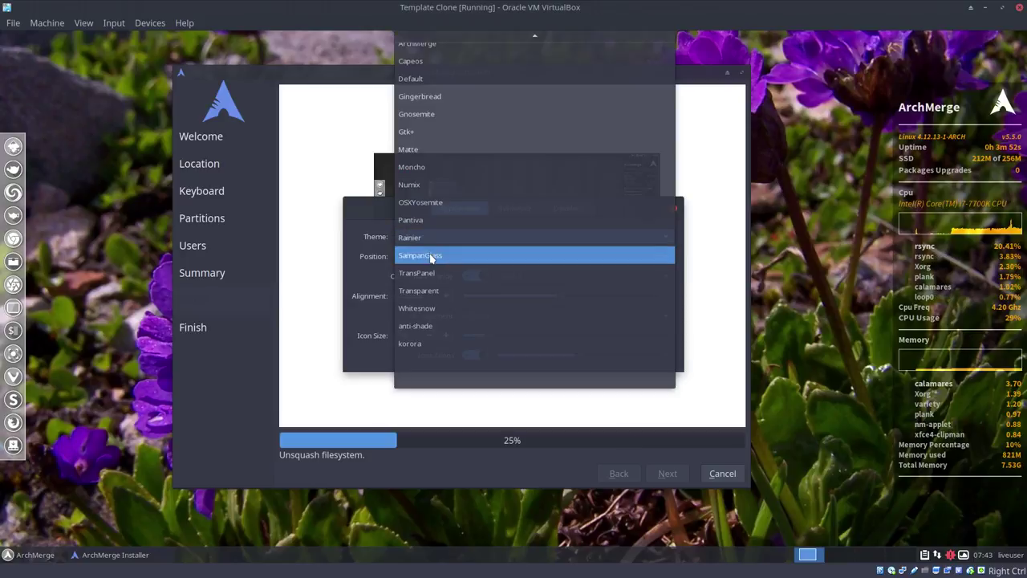
click(430, 254)
key(Down)
key(Down)
key(Down)
key(Down)
key(Down)
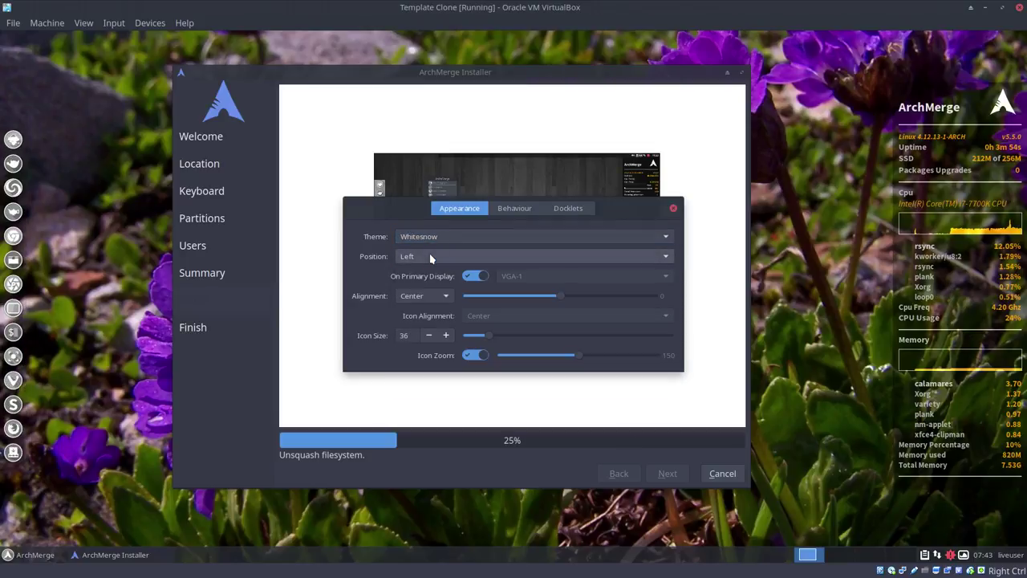
key(Up)
key(Up)
key(Up)
key(Up)
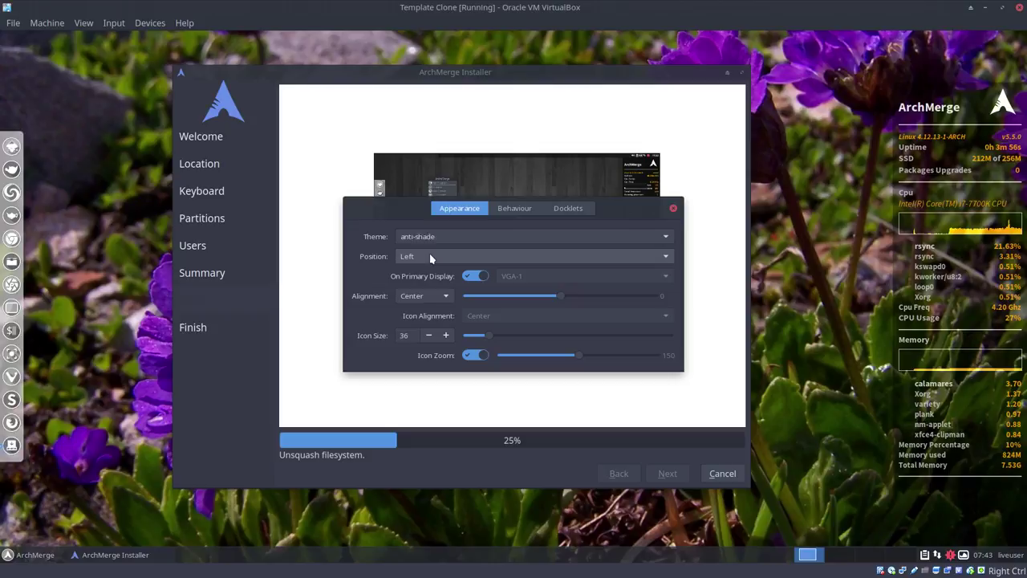
key(Up)
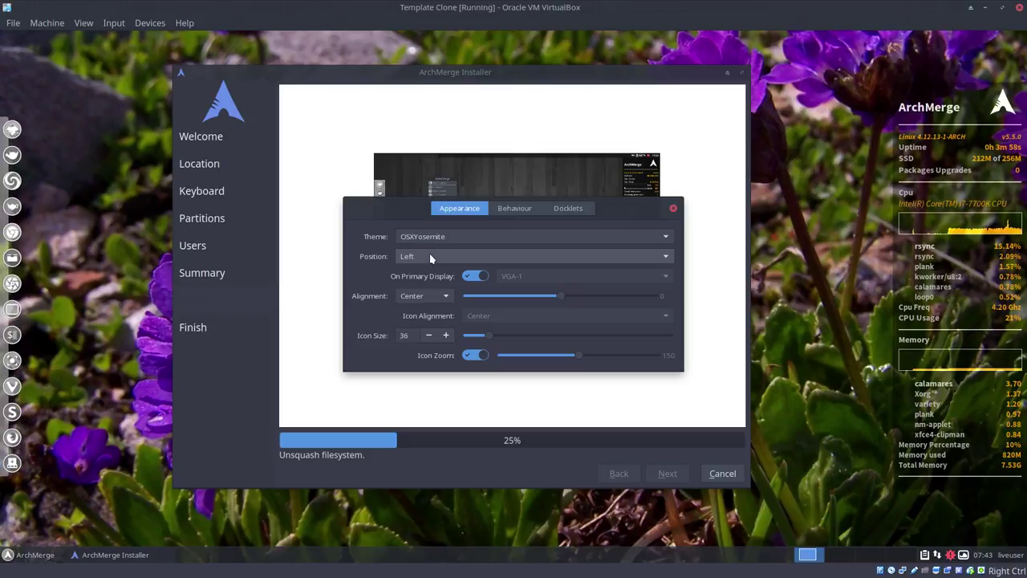
key(Up)
key(Up)
key(Up)
key(Up)
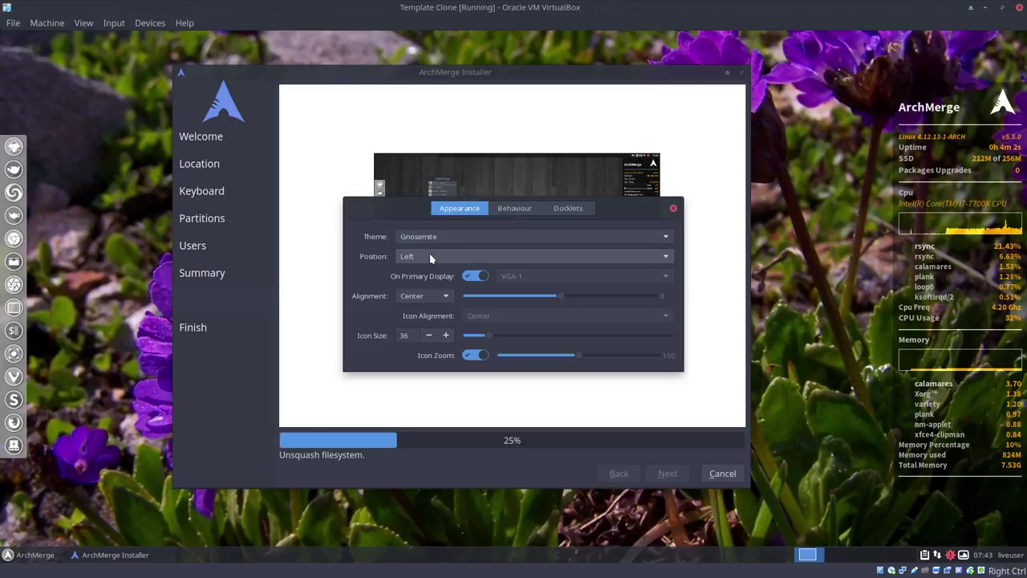
key(Up)
key(Up)
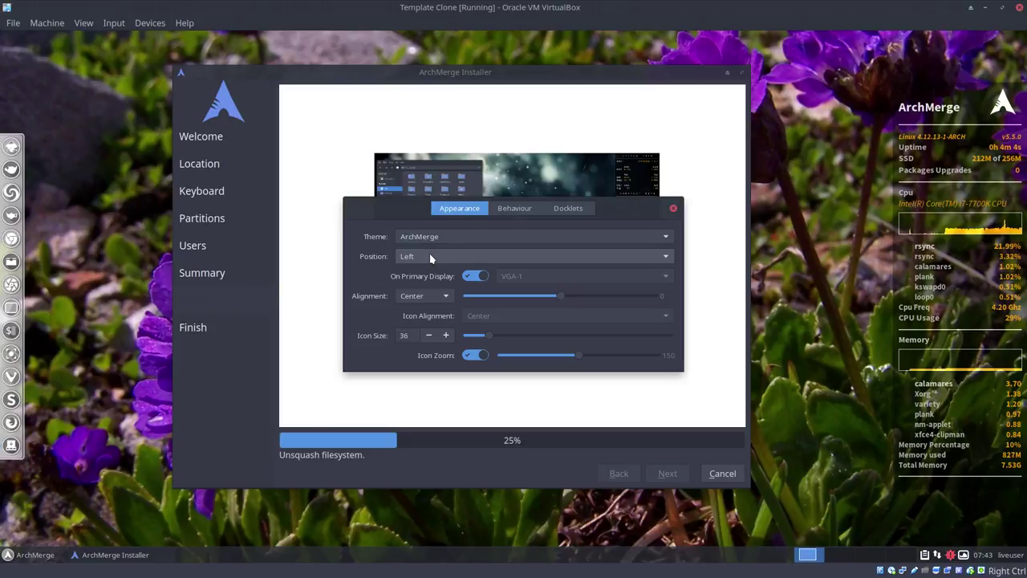
key(Up)
key(Up)
key(Up)
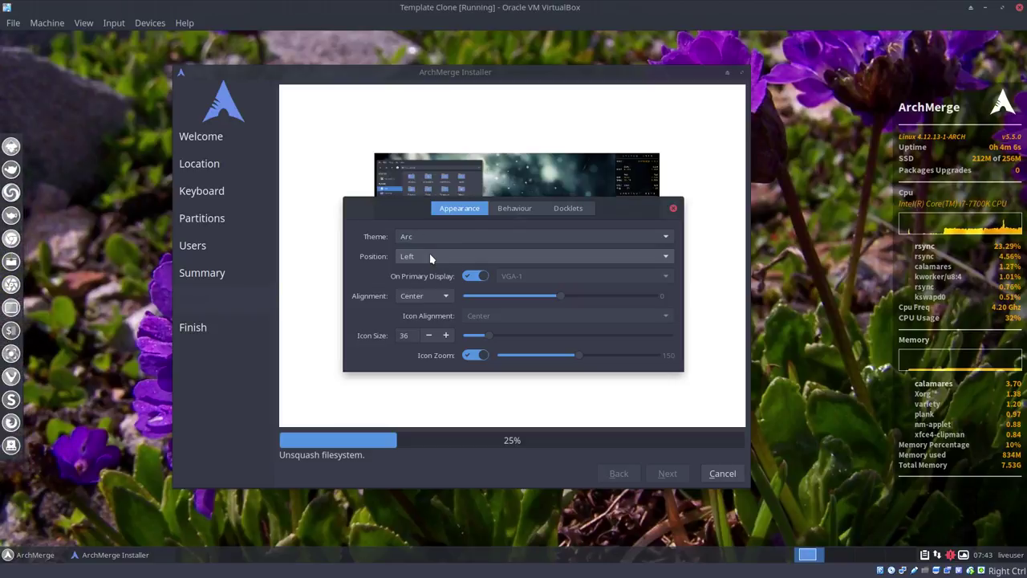
key(Down)
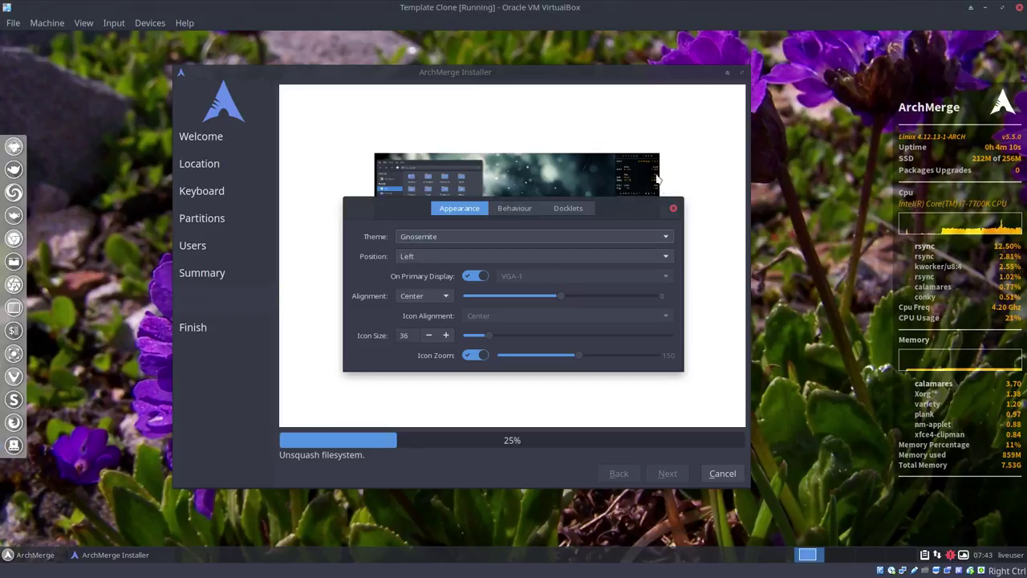
Step: Move the Plank Preferences window aside and set the dock position to Top
drag(674, 211, 452, 296)
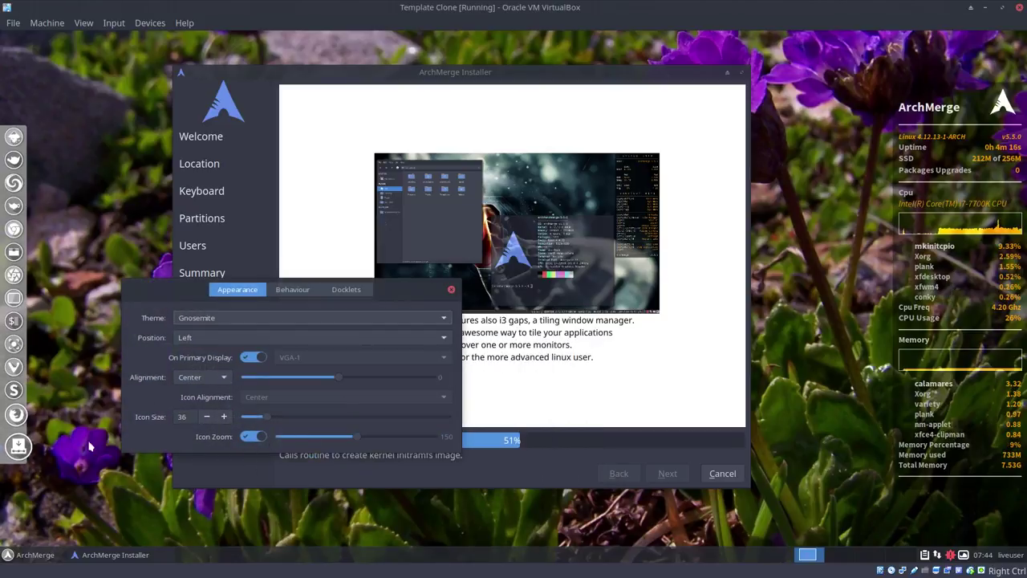
click(206, 337)
click(195, 373)
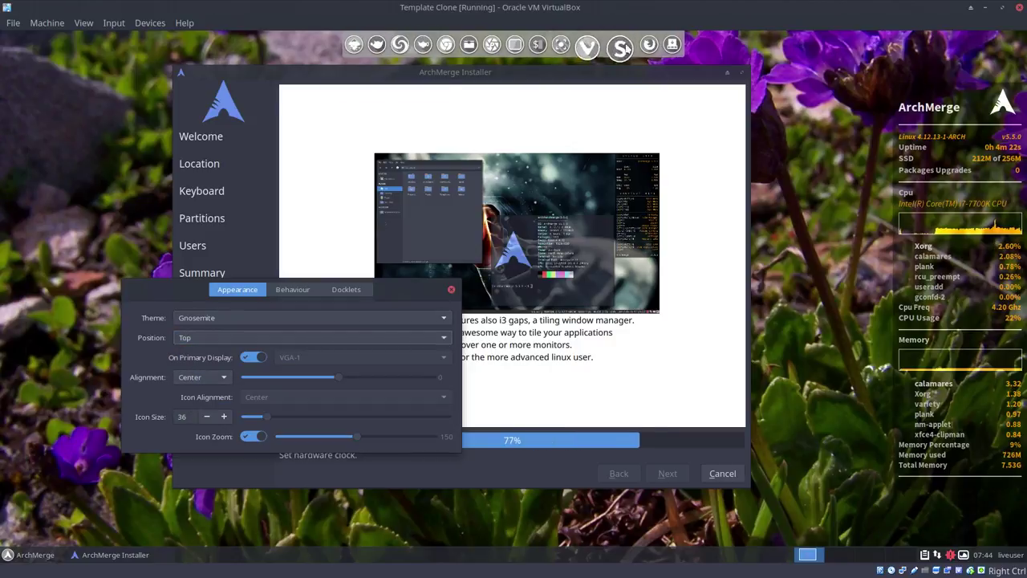
Step: Close Plank Preferences, tick 'Restart now' and click Done on the installer's All done page
click(451, 291)
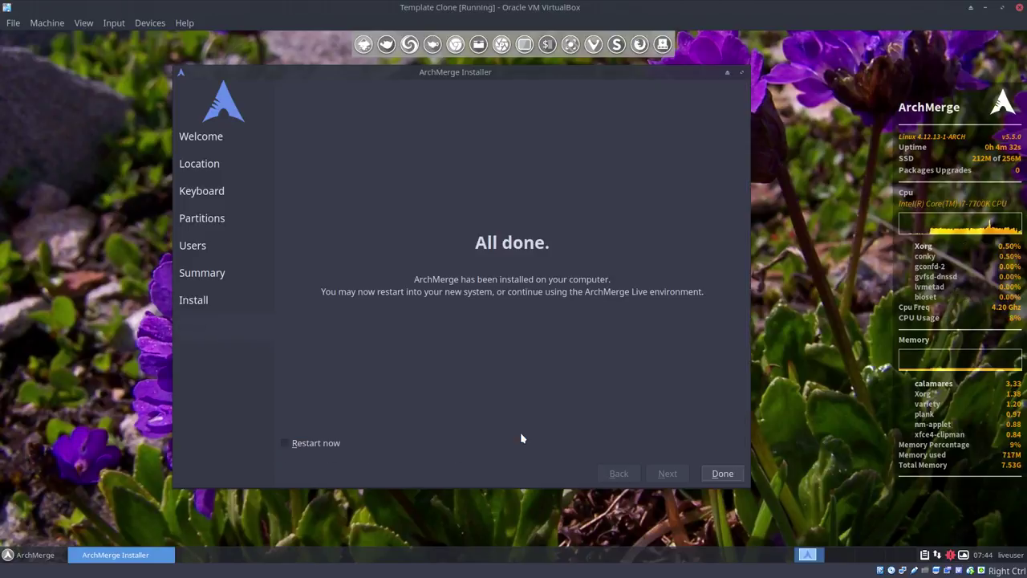
click(314, 444)
click(722, 474)
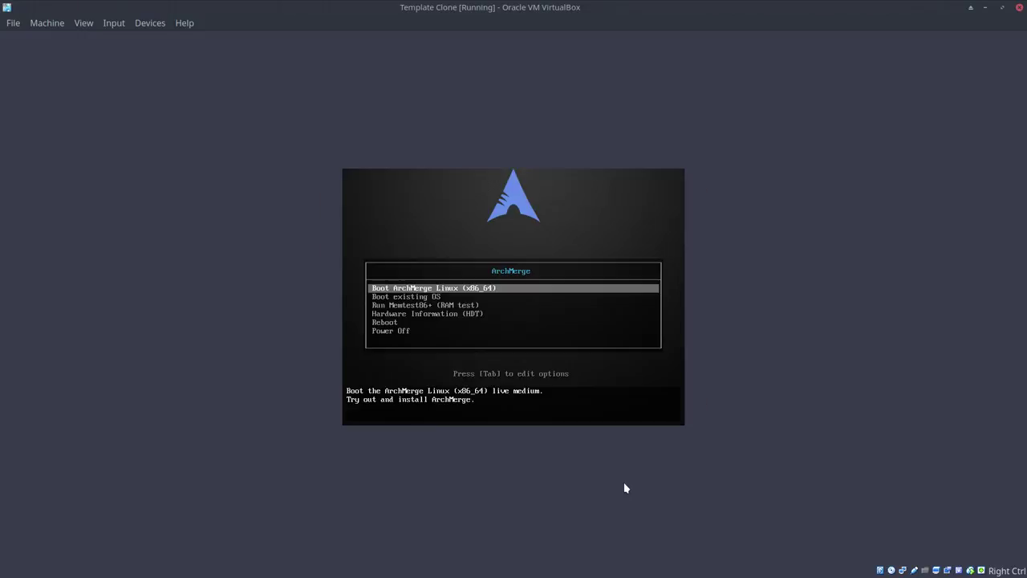
Step: Choose 'Boot existing OS', then boot the 'ArchMerge Linux' GRUB entry
key(Down)
key(Return)
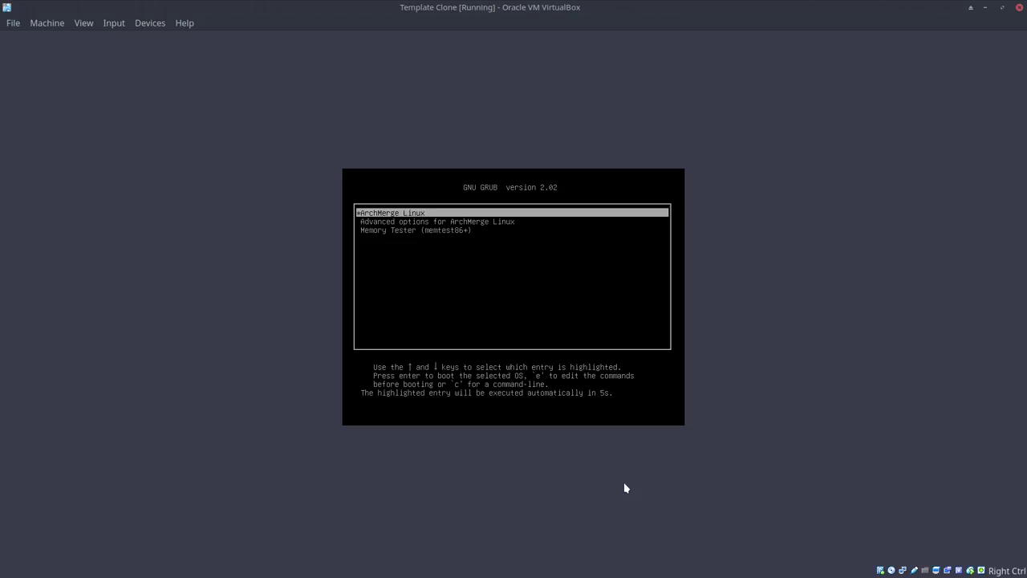
key(Return)
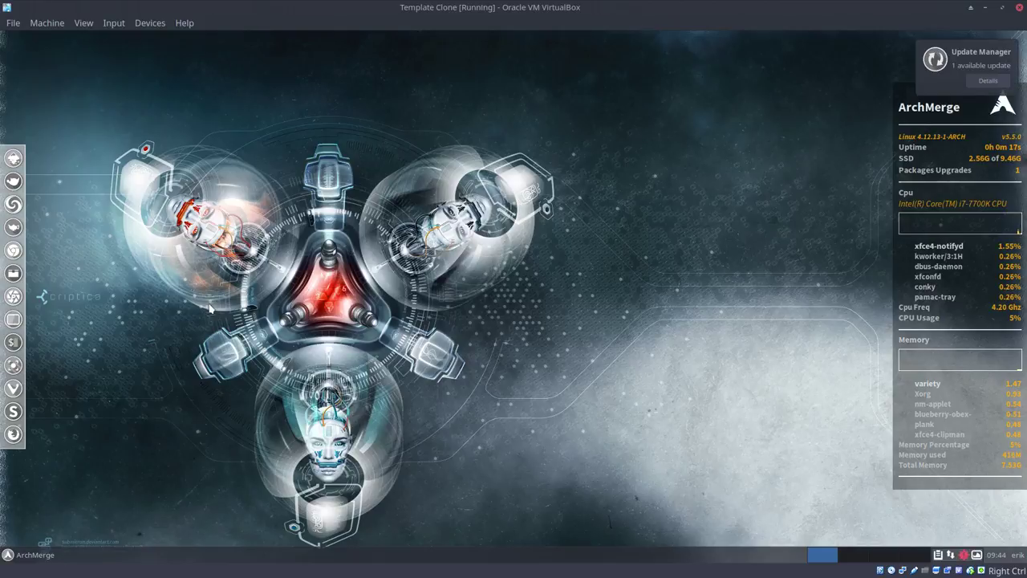
Step: Launch the Settings Manager from the bottom of the ArchMerge Whisker menu
click(38, 555)
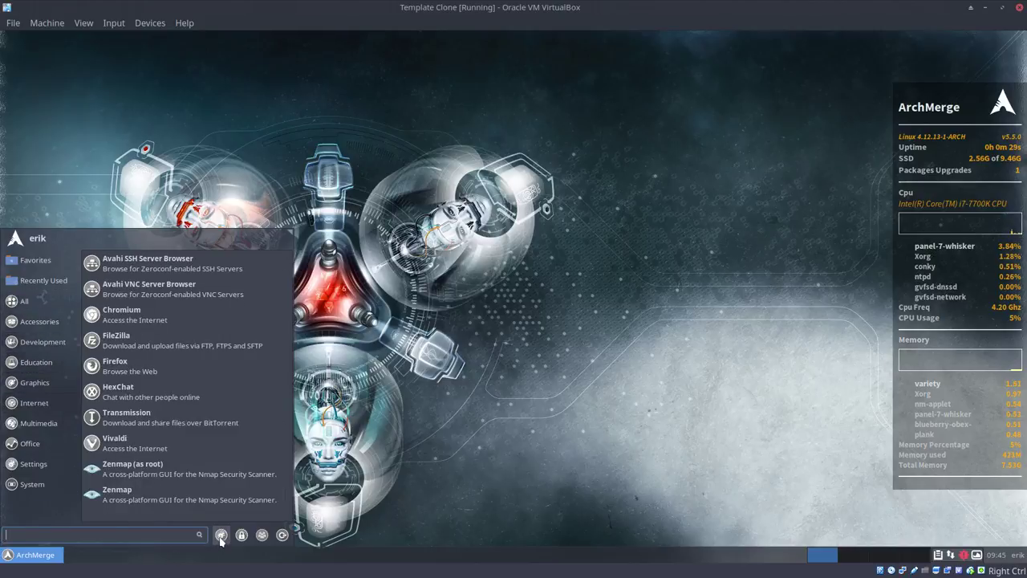
click(221, 536)
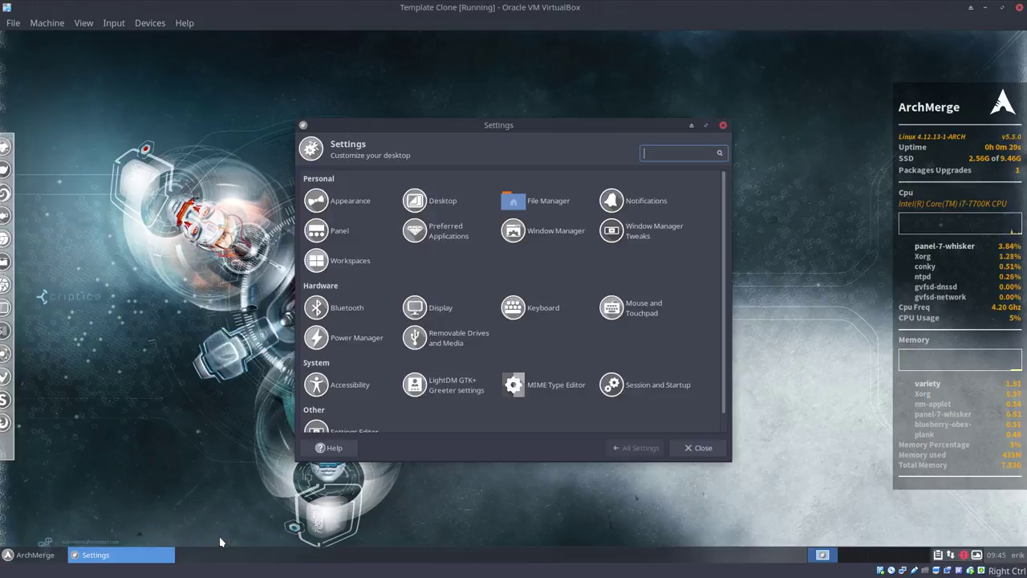
Step: Close Settings Manager, then untick 'Save session for future logins' and cancel the log-out dialog
click(723, 125)
click(23, 555)
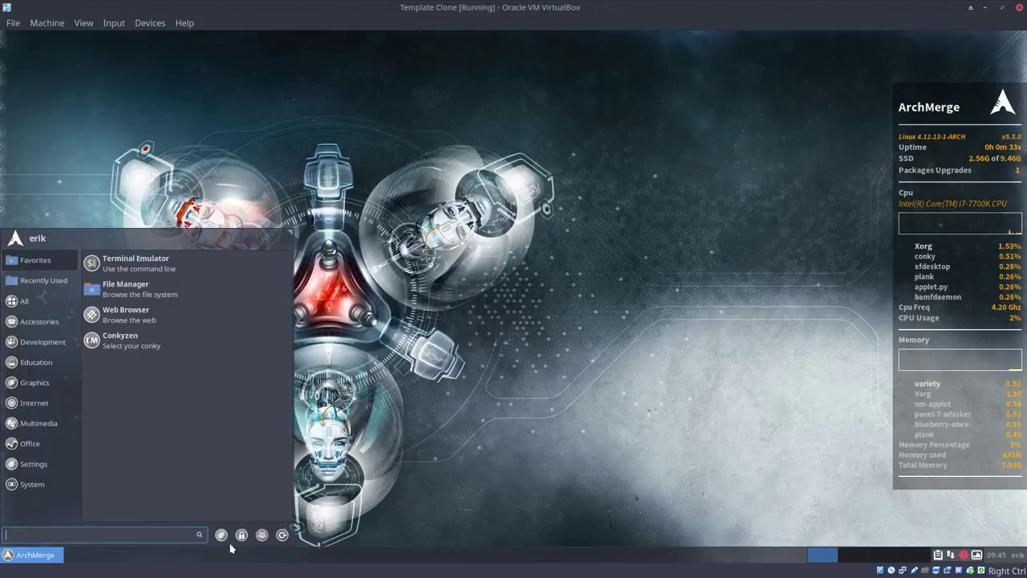
click(277, 536)
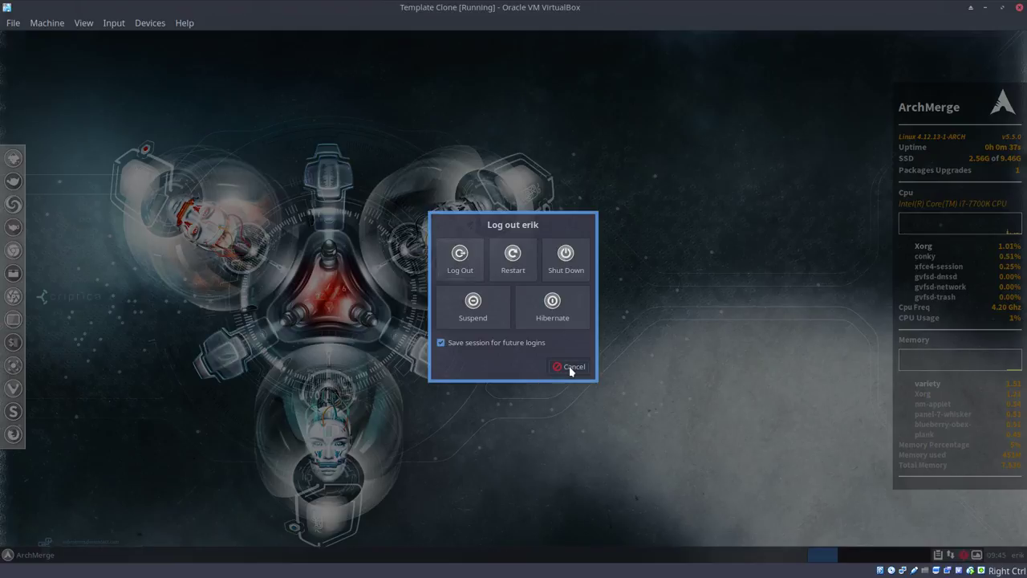
click(440, 345)
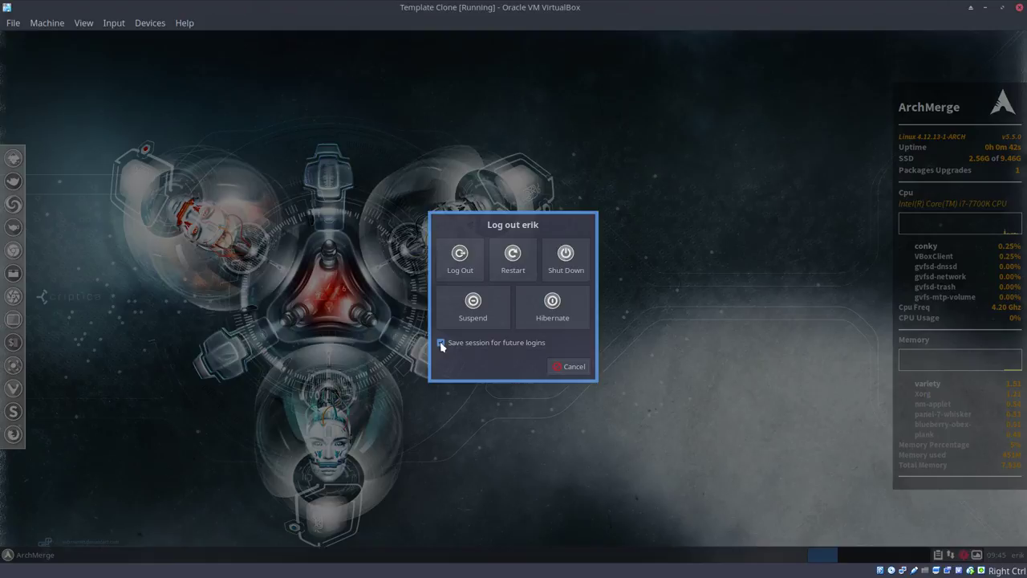
click(573, 368)
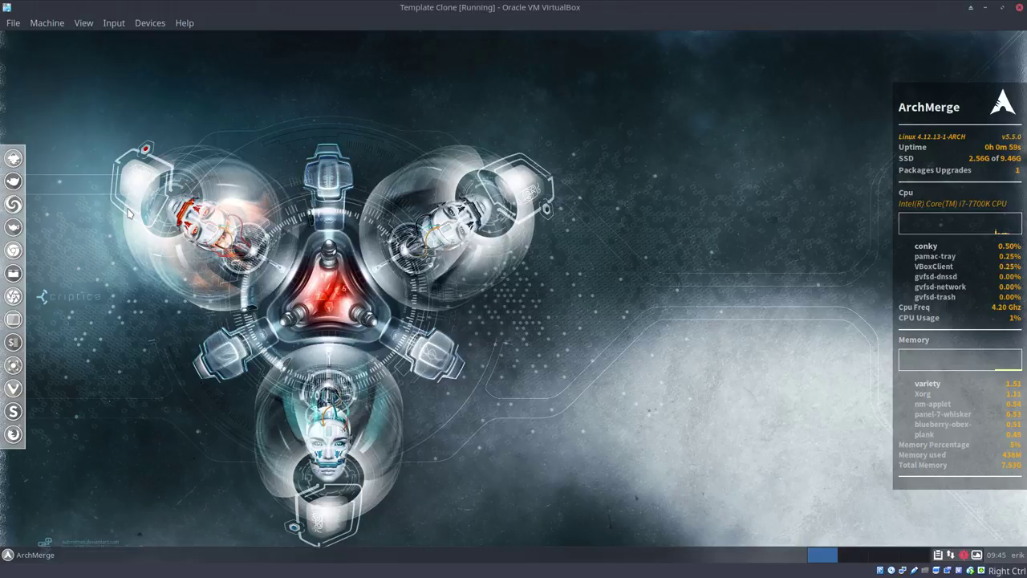
Step: Resize the guest screen to 1920x1080 and briefly toggle full-screen mode on and off
click(82, 24)
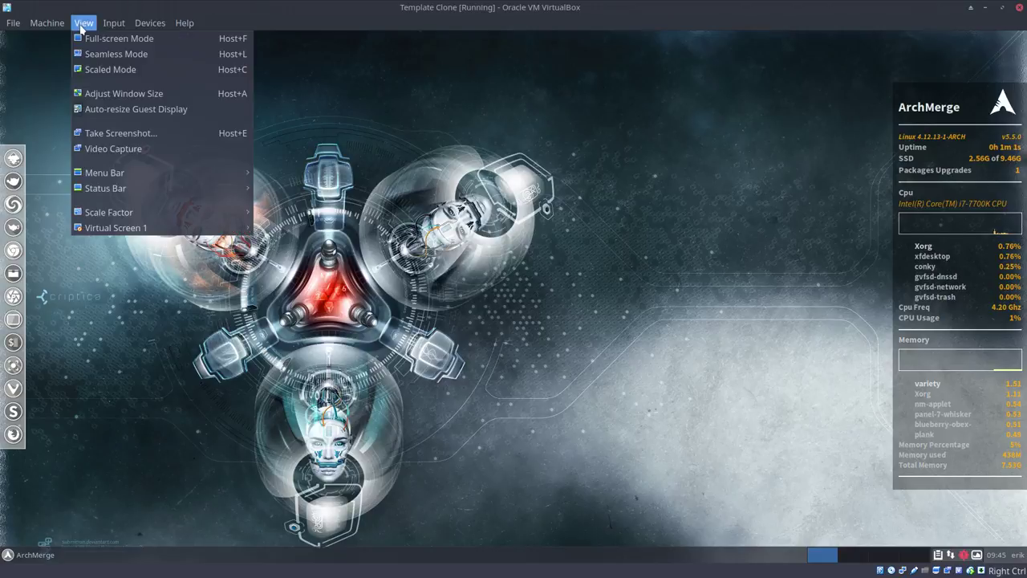
mouse_move(125, 229)
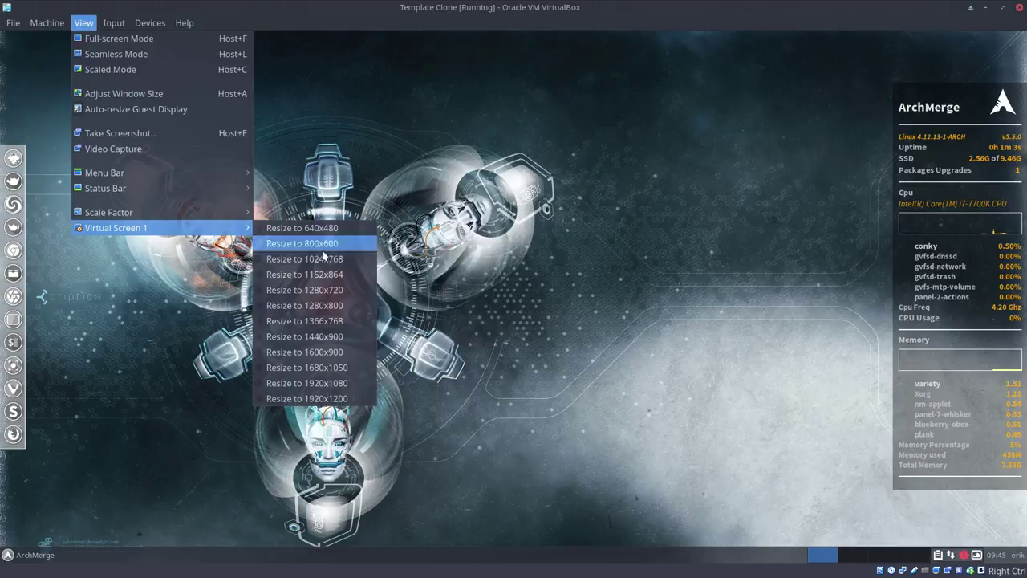
click(316, 383)
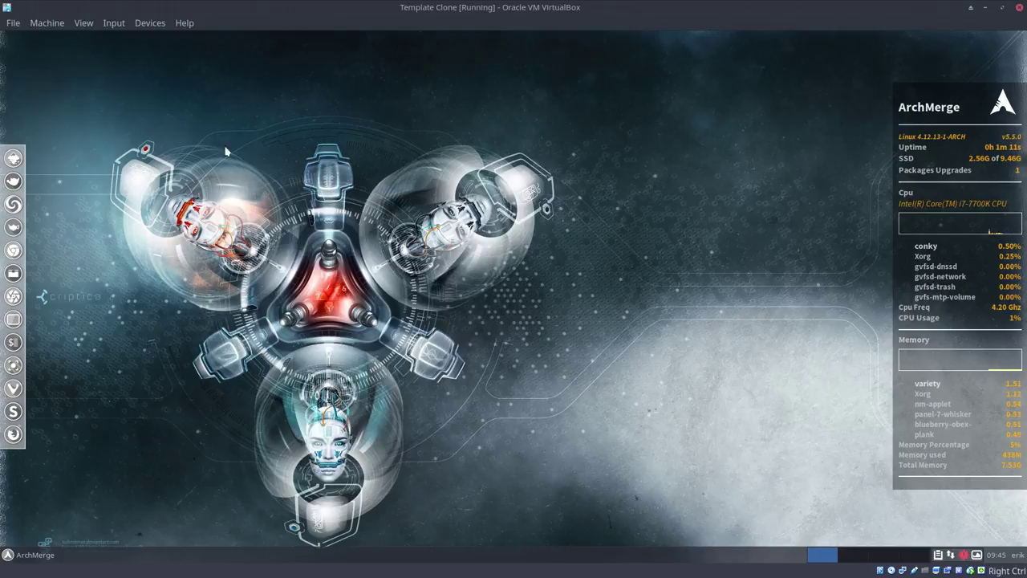
click(83, 23)
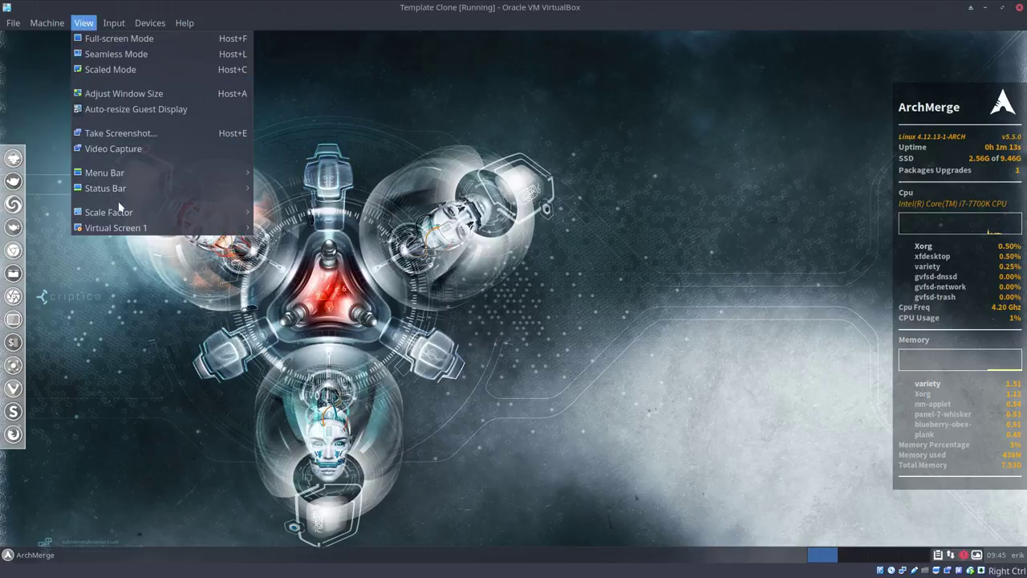
mouse_move(134, 233)
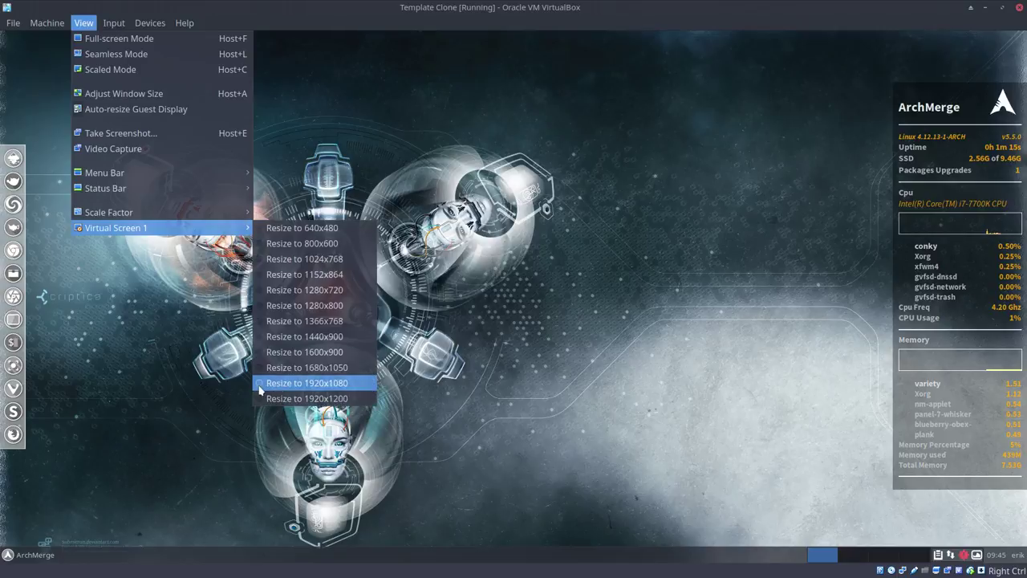
click(263, 395)
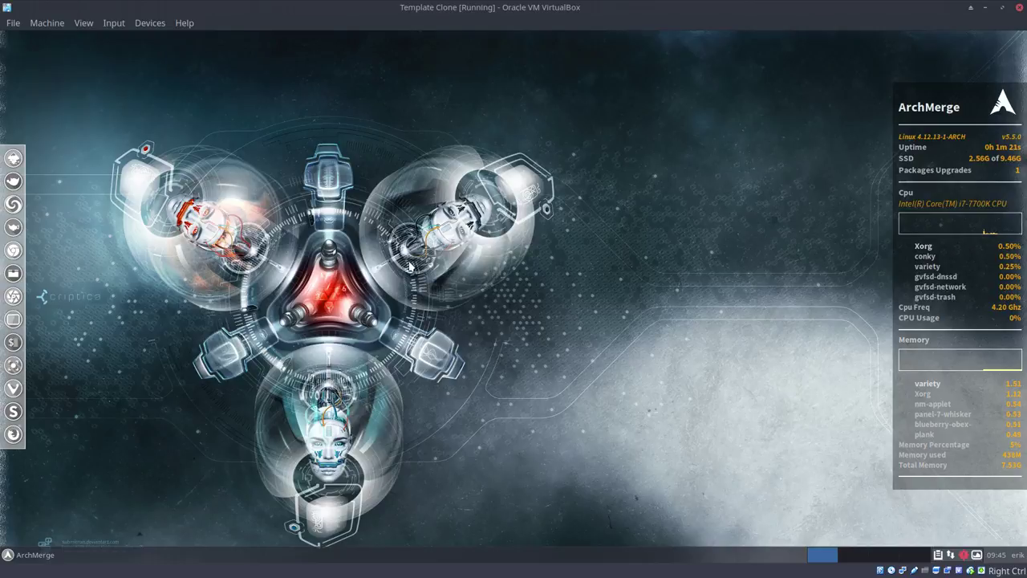
key(ctrl+f)
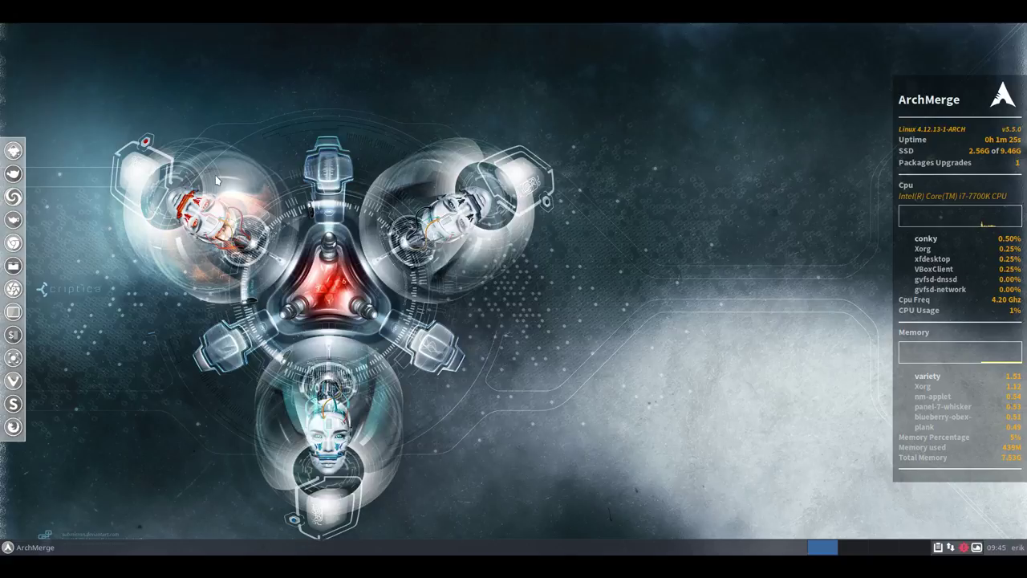
key(ctrl+f)
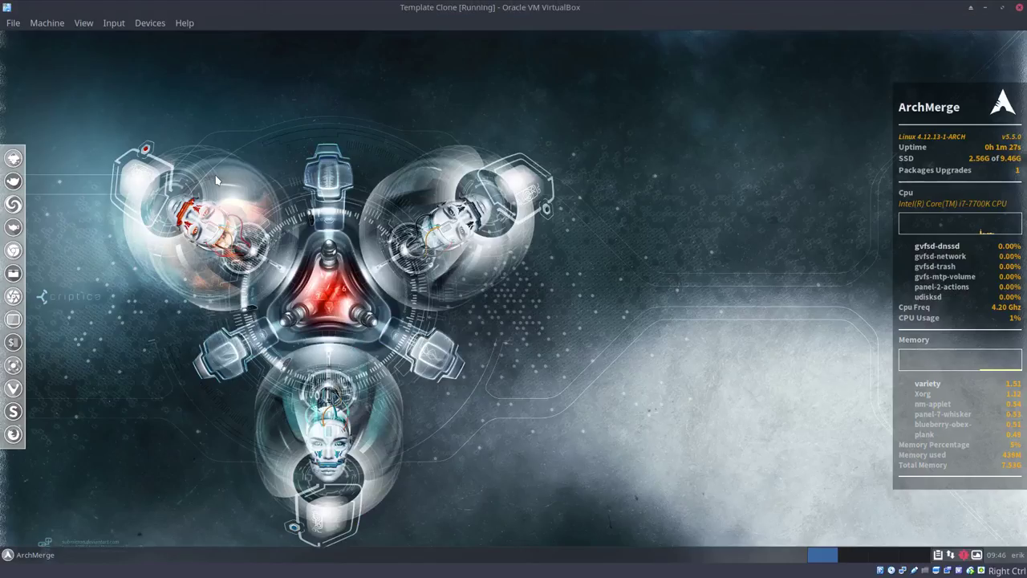
Step: Resize the guest screen to 1920x1080 again and switch the VM to full screen with Right Ctrl+F
click(80, 25)
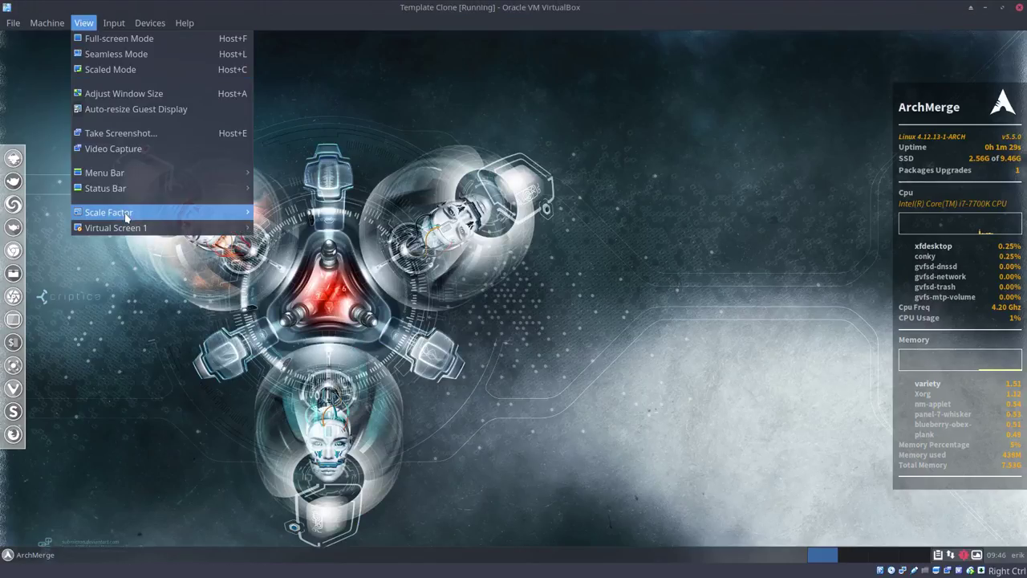
mouse_move(133, 228)
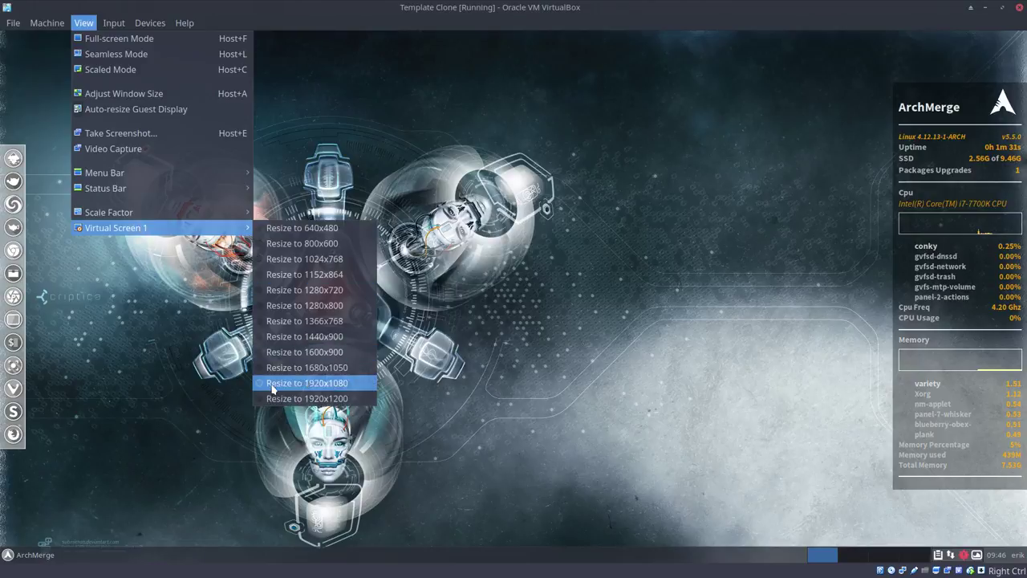
click(259, 387)
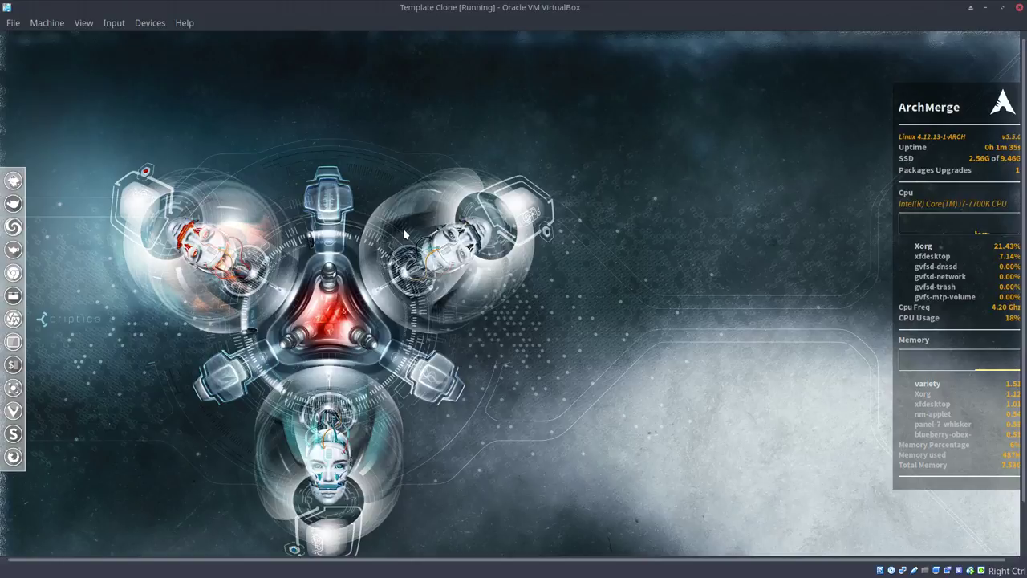
key(Control_R+f)
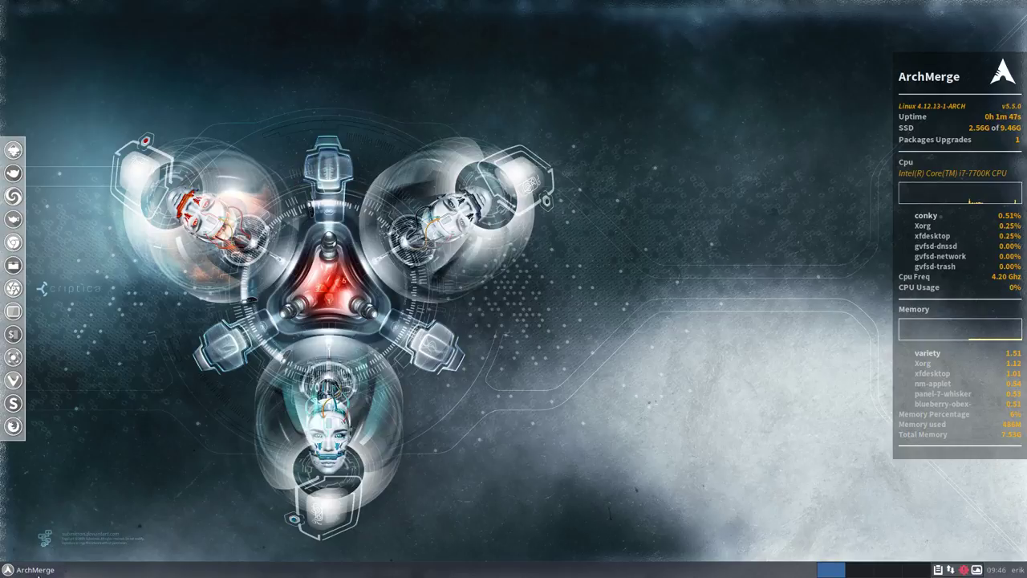
Step: Log out of the Xfce session and pick Openbox from the greeter's session list
click(49, 570)
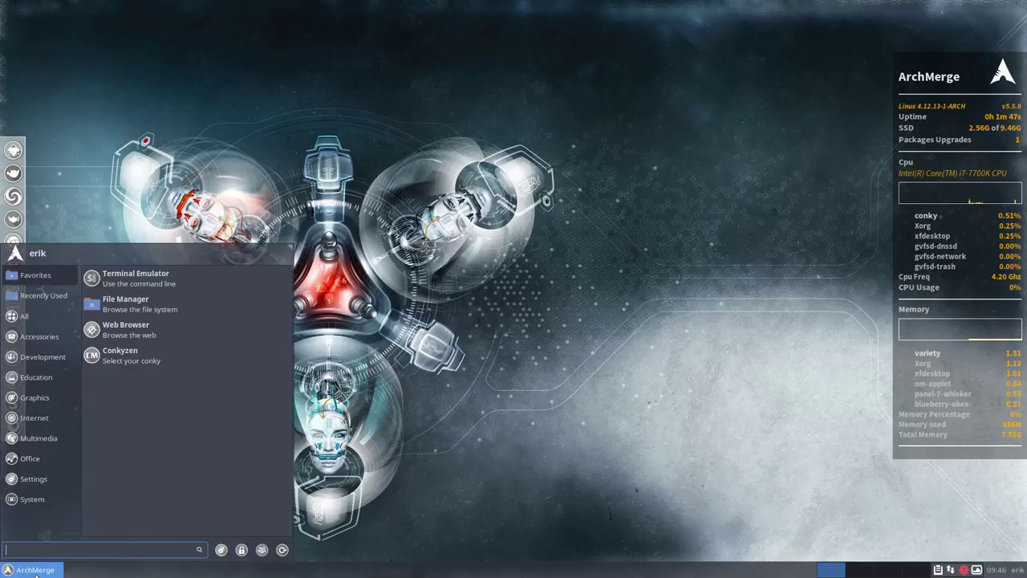
click(282, 551)
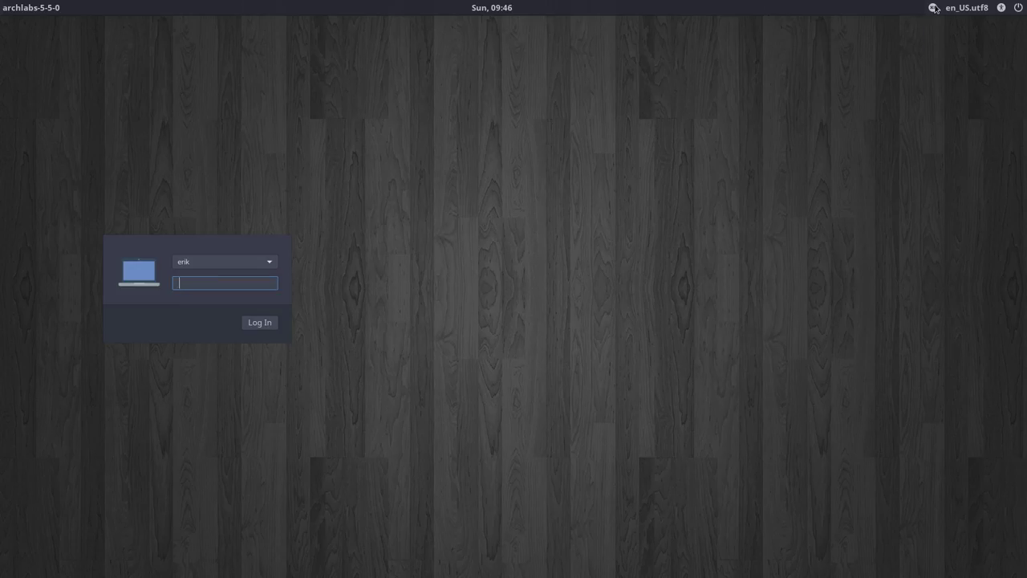
click(934, 8)
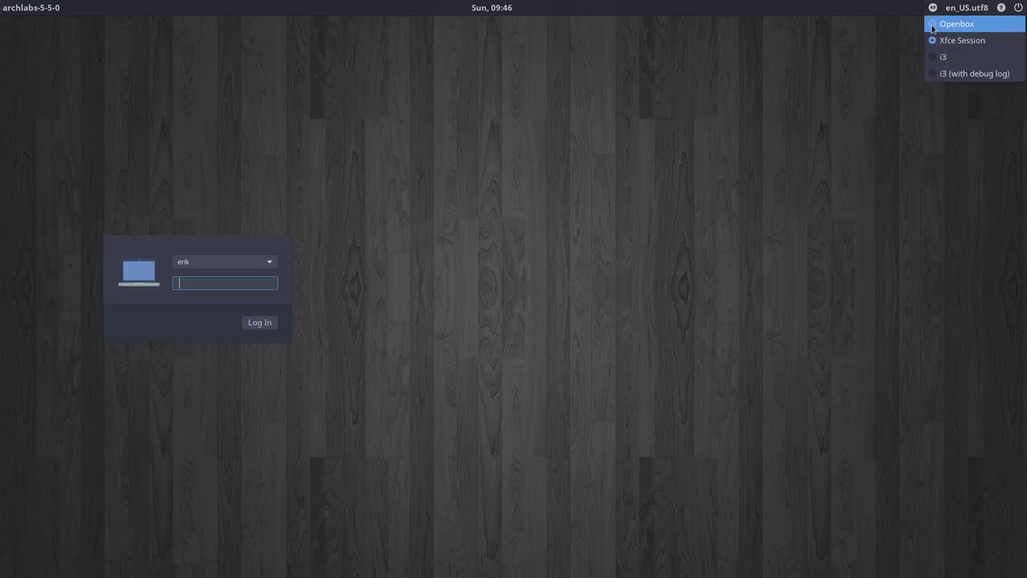
click(933, 25)
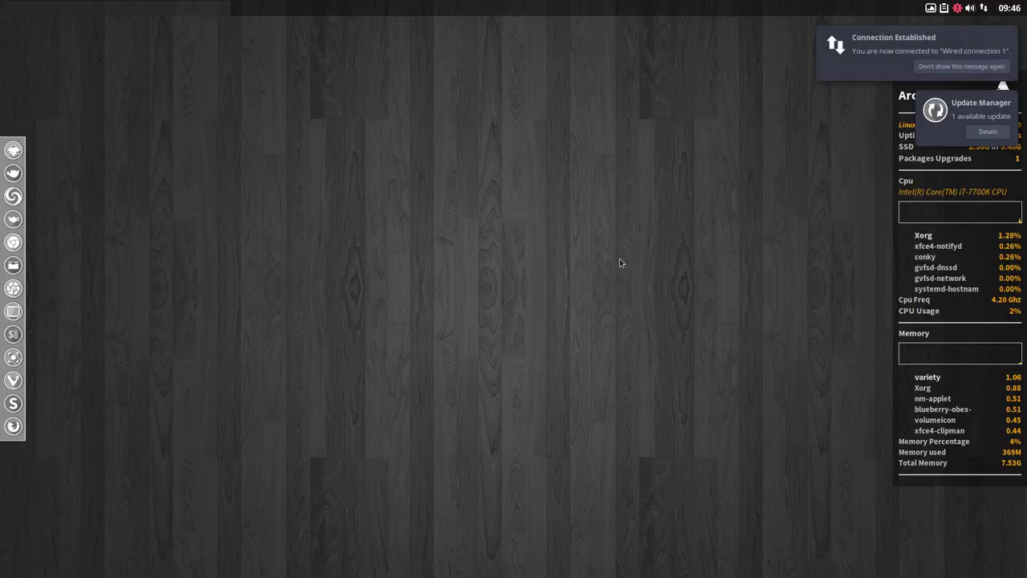
Step: Suppress the connection notification, dismiss the update notification, and close the desktop menu
click(961, 67)
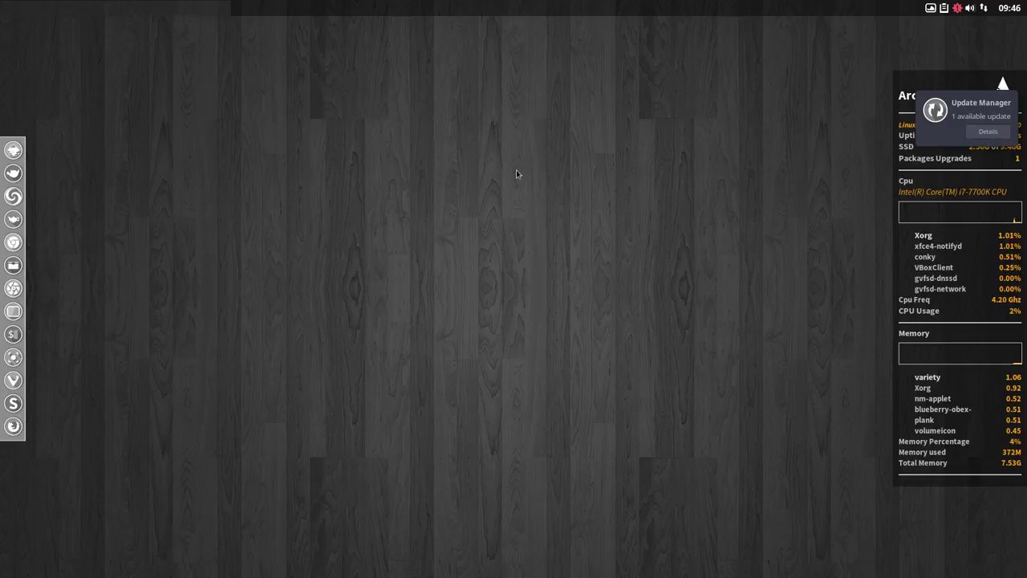
click(947, 118)
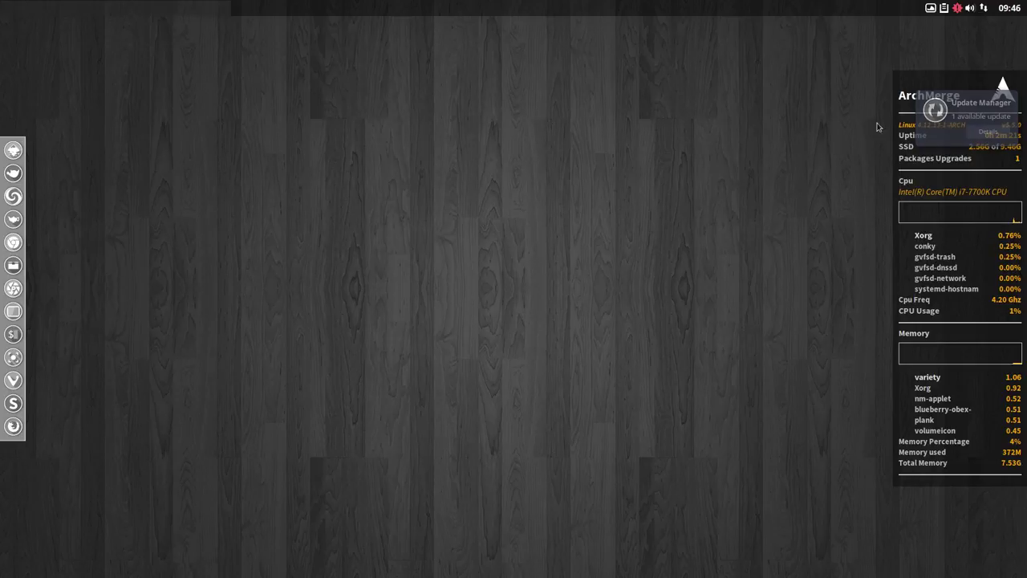
right_click(453, 164)
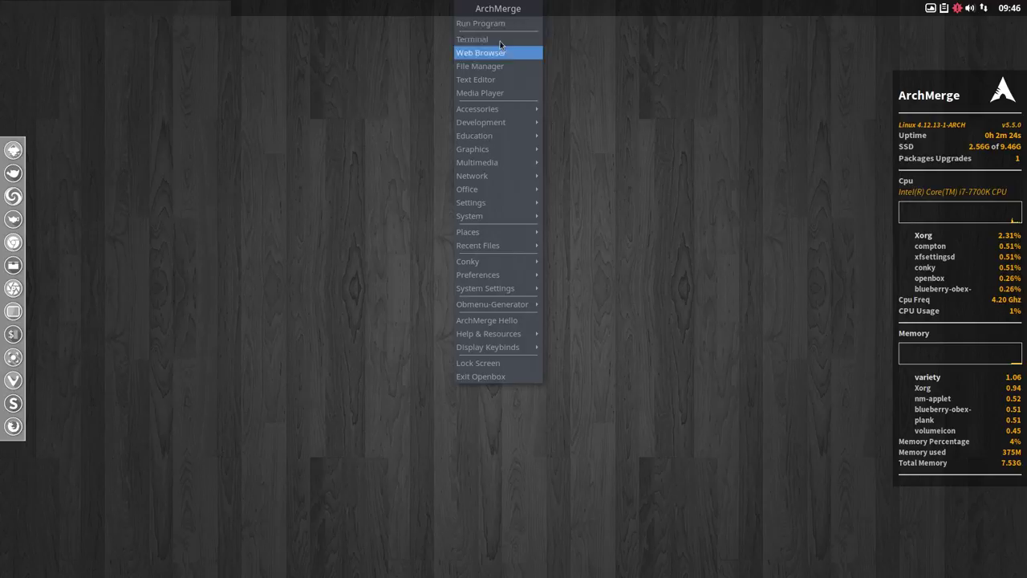
click(361, 413)
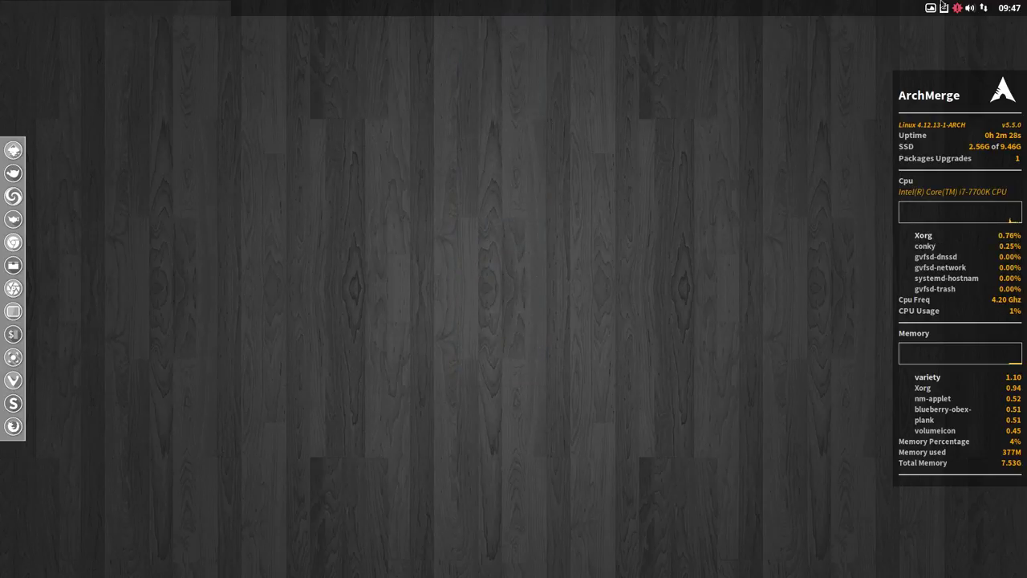
Step: Regenerate the Openbox desktop menu as a pipe menu with Obmenu-Generator
right_click(367, 190)
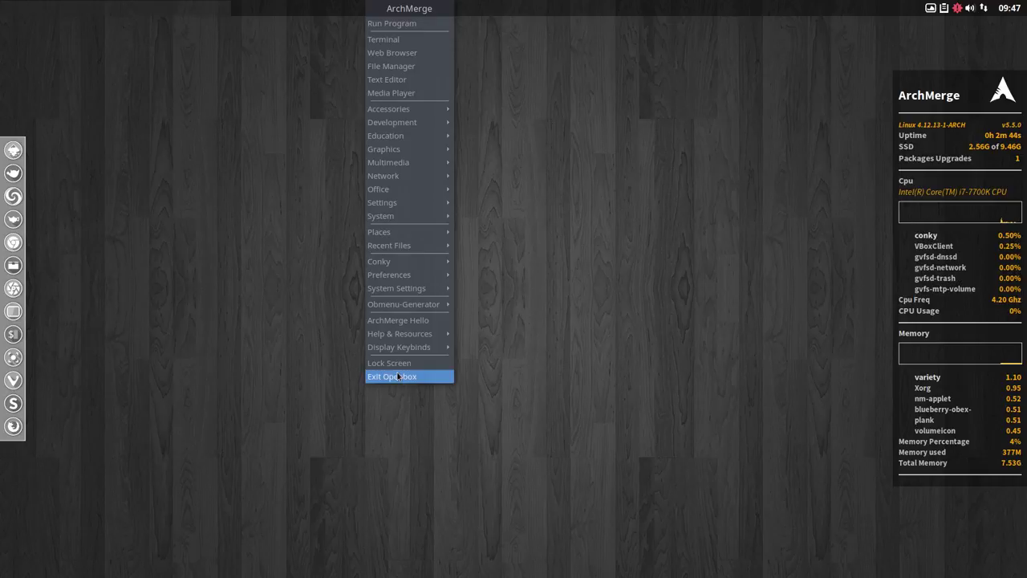
mouse_move(411, 312)
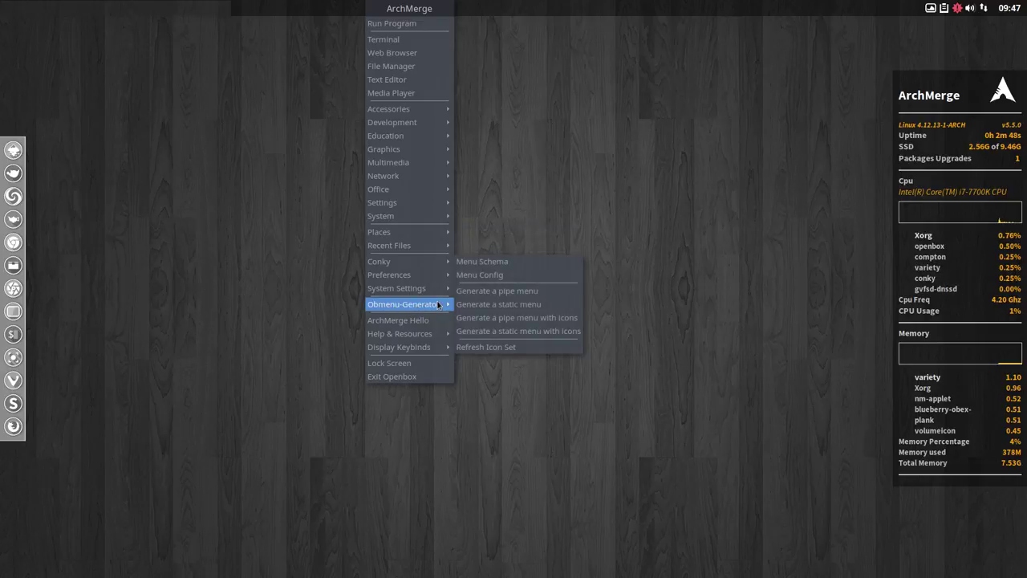
click(518, 293)
right_click(362, 412)
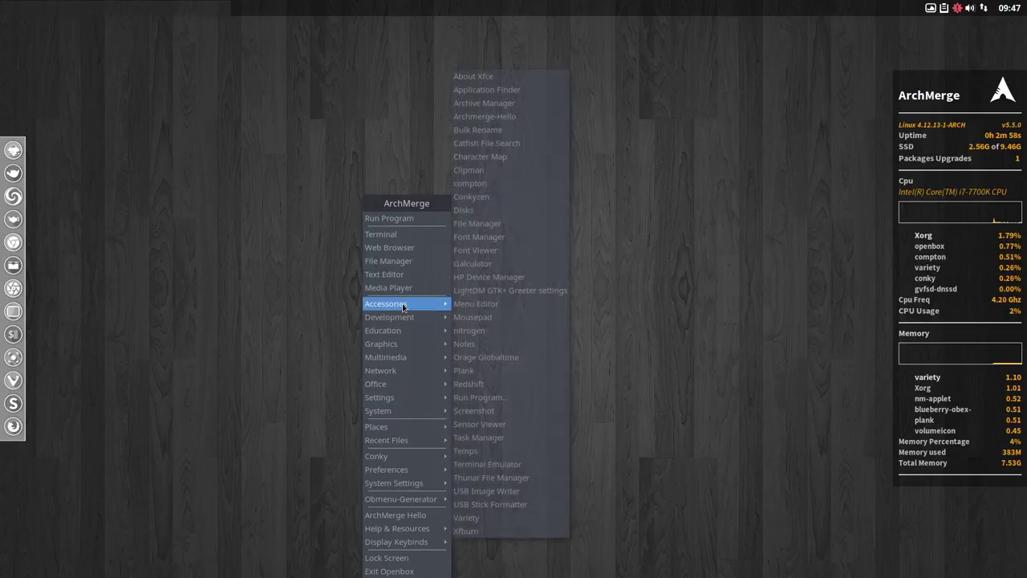
click(297, 208)
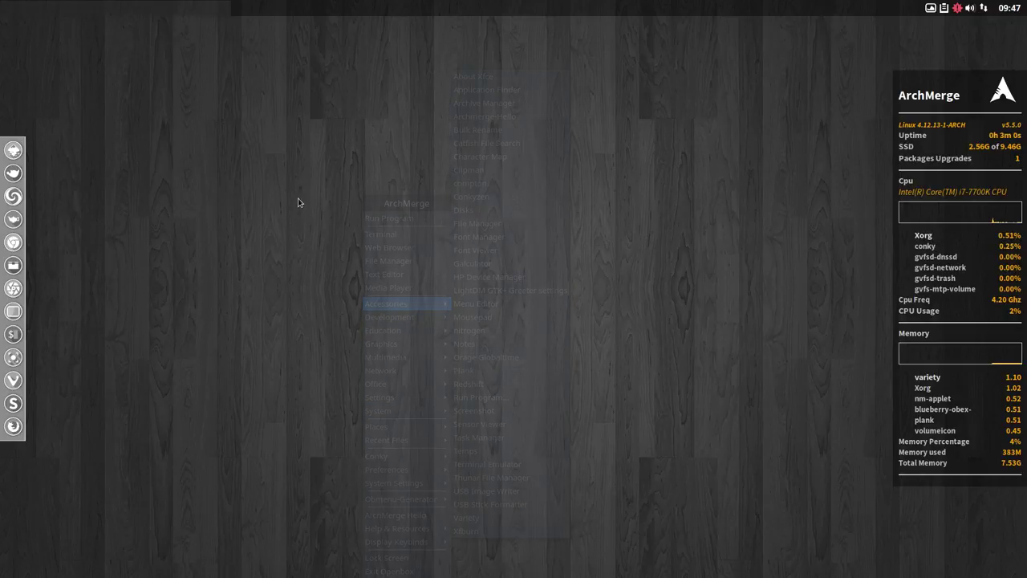
Step: Exit Openbox from the desktop menu and log out
right_click(324, 201)
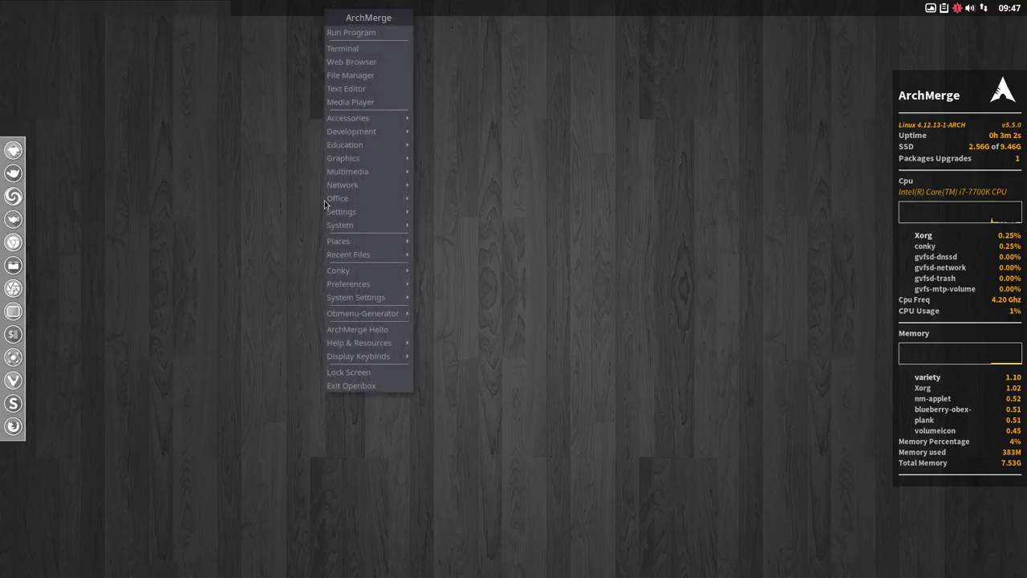
click(359, 386)
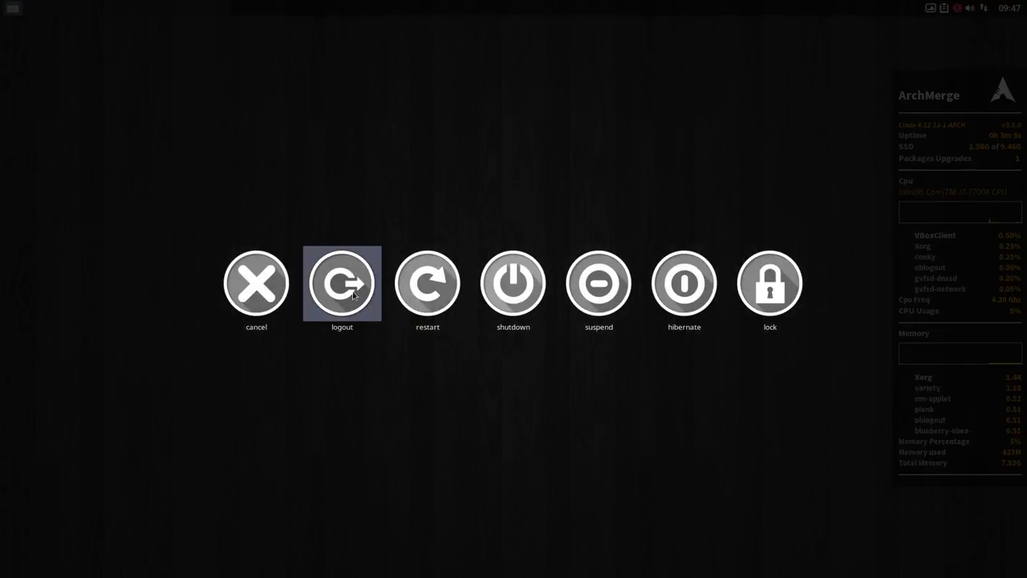
click(342, 282)
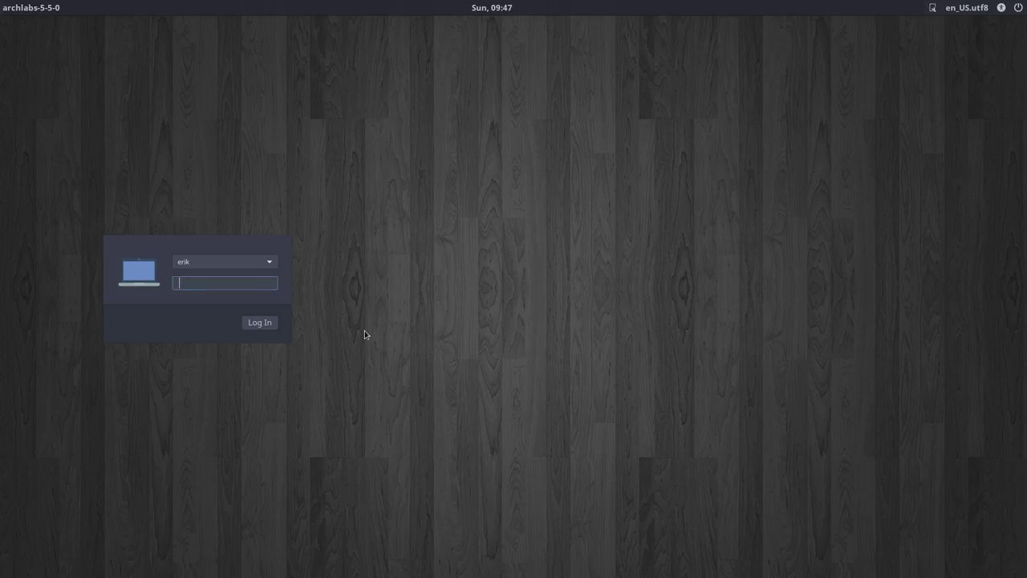
Step: Select the i3 session in the greeter and log in with the account password
click(932, 9)
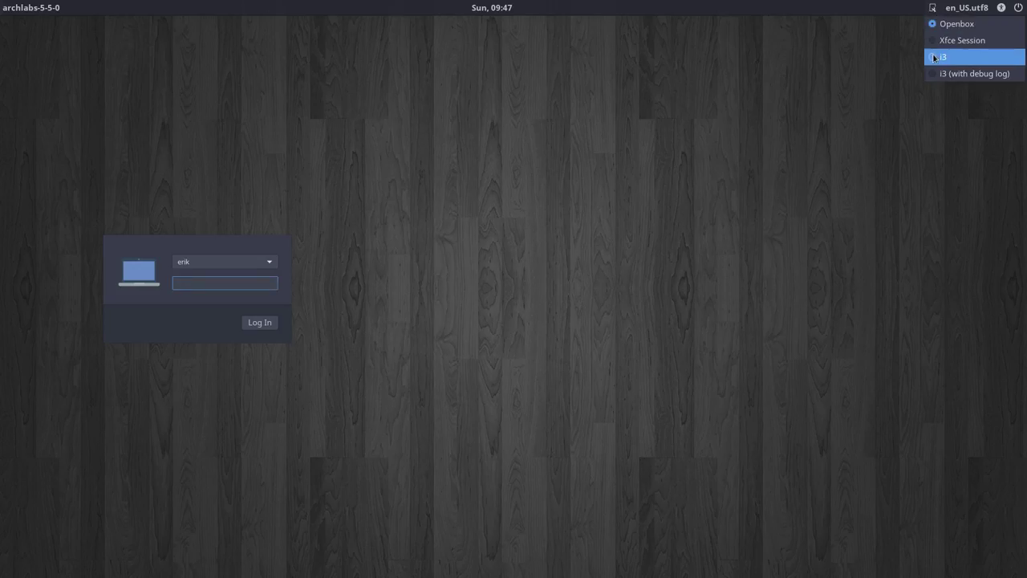
click(935, 55)
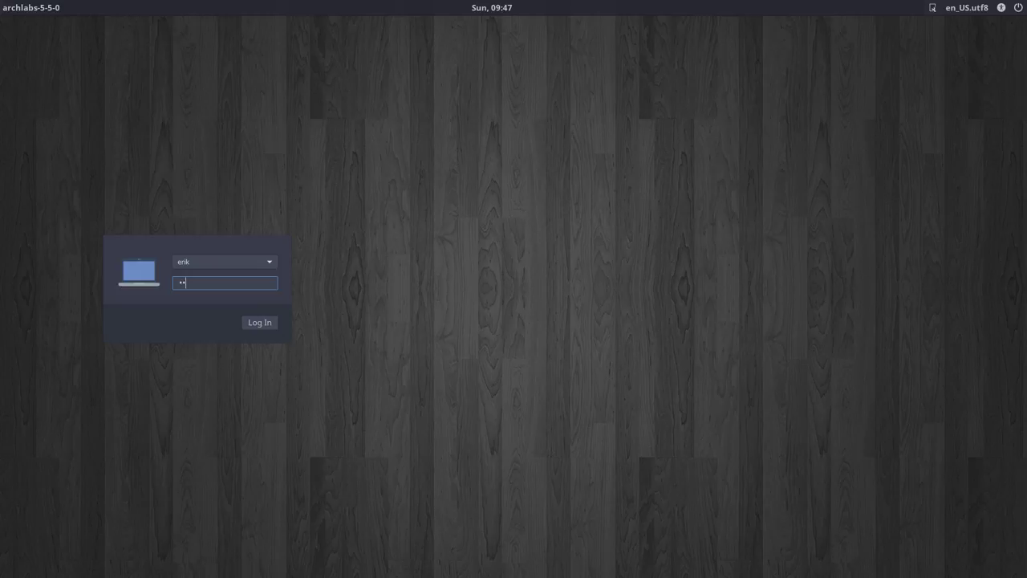
text(•)
key(Return)
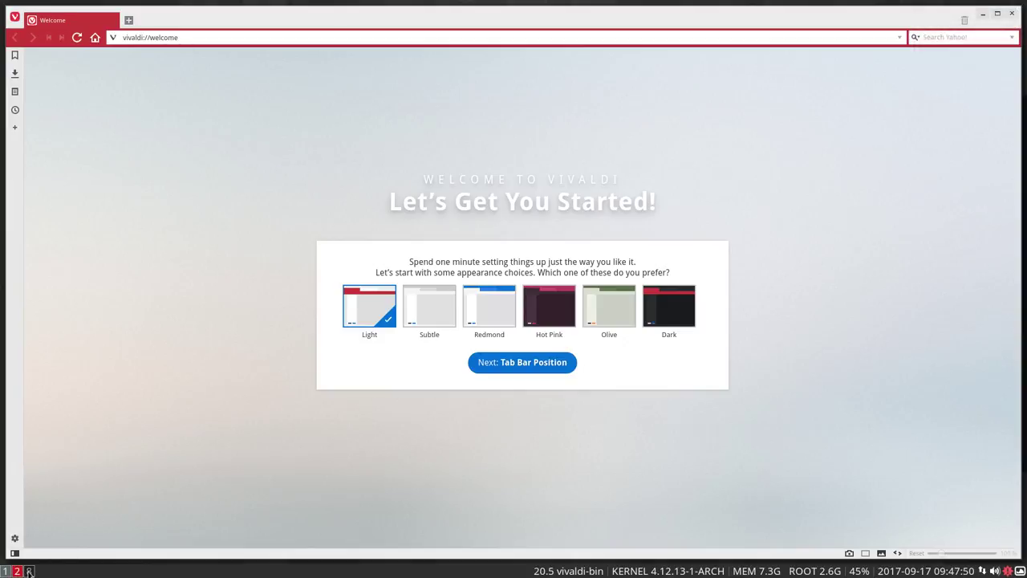
Step: Visit workspaces 1 (Vivaldi), 2 (editor) and 8 (file manager), then request exit with Mod+Shift+E
scroll(28, 571, down, 4)
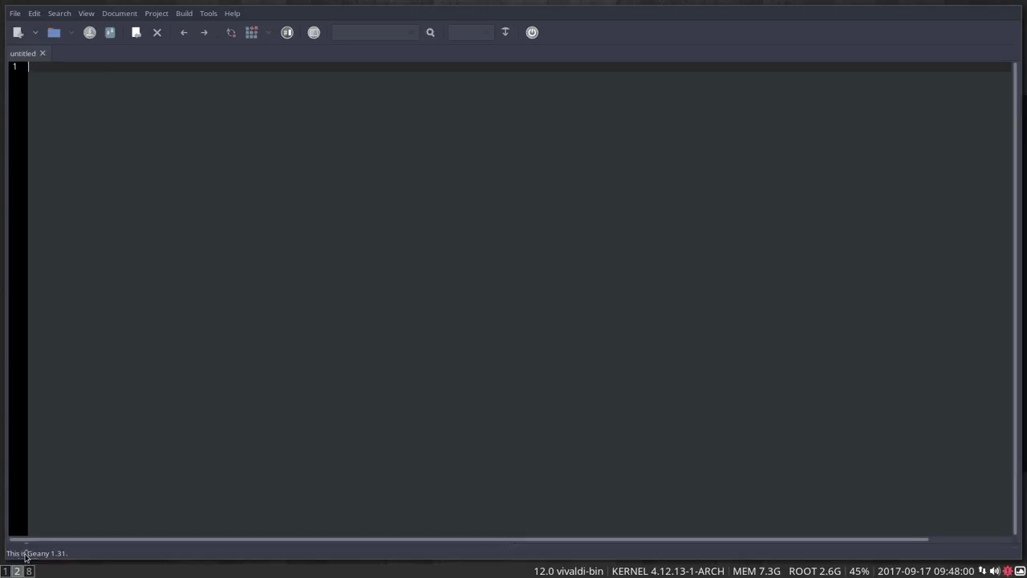
click(7, 571)
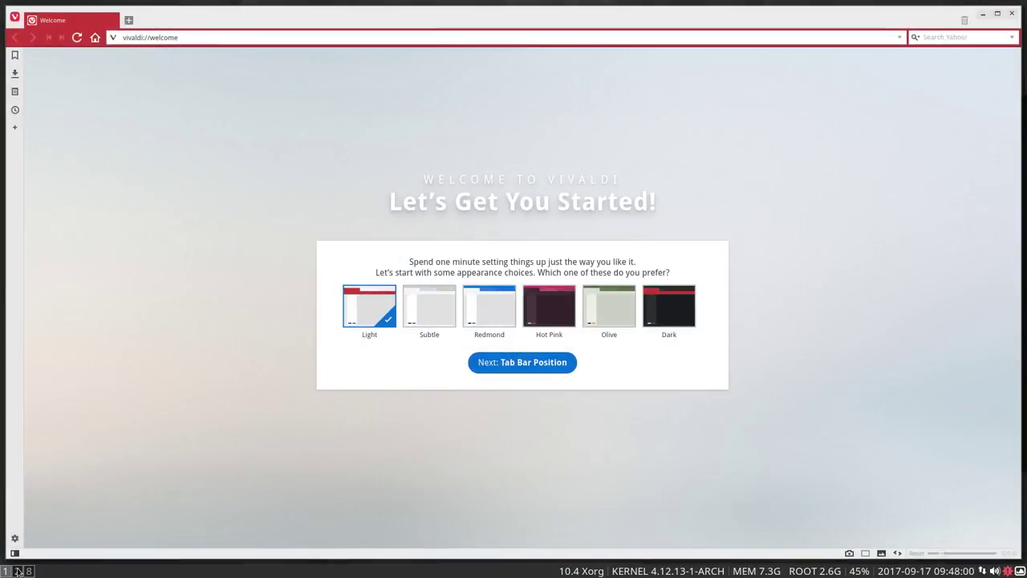
click(17, 571)
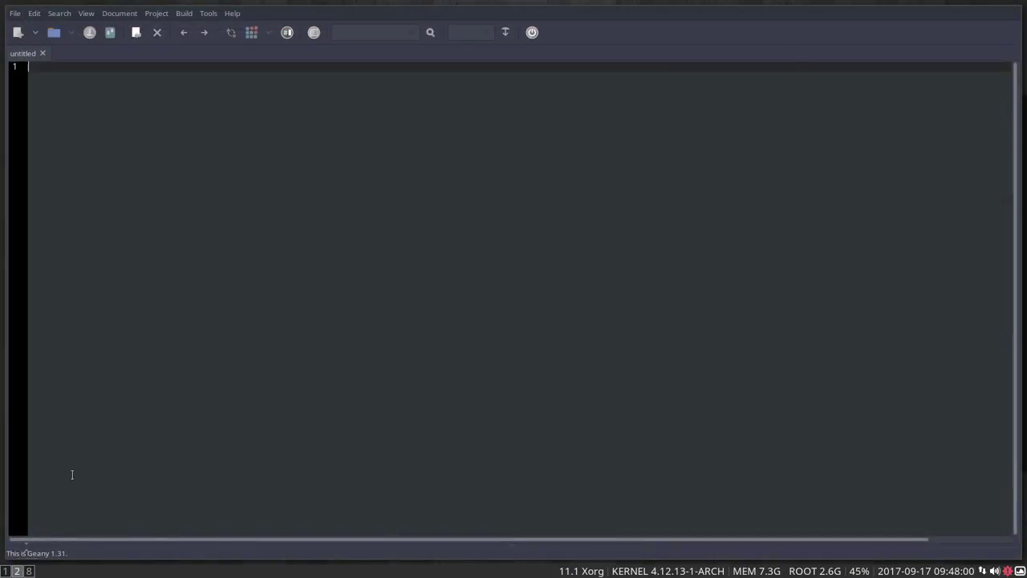
click(28, 571)
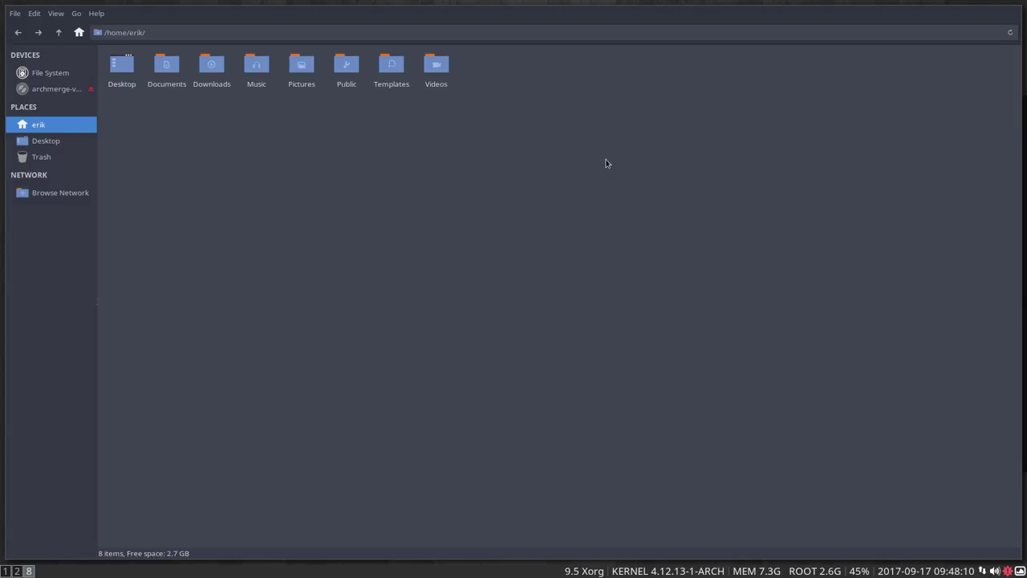
key(super+shift+e)
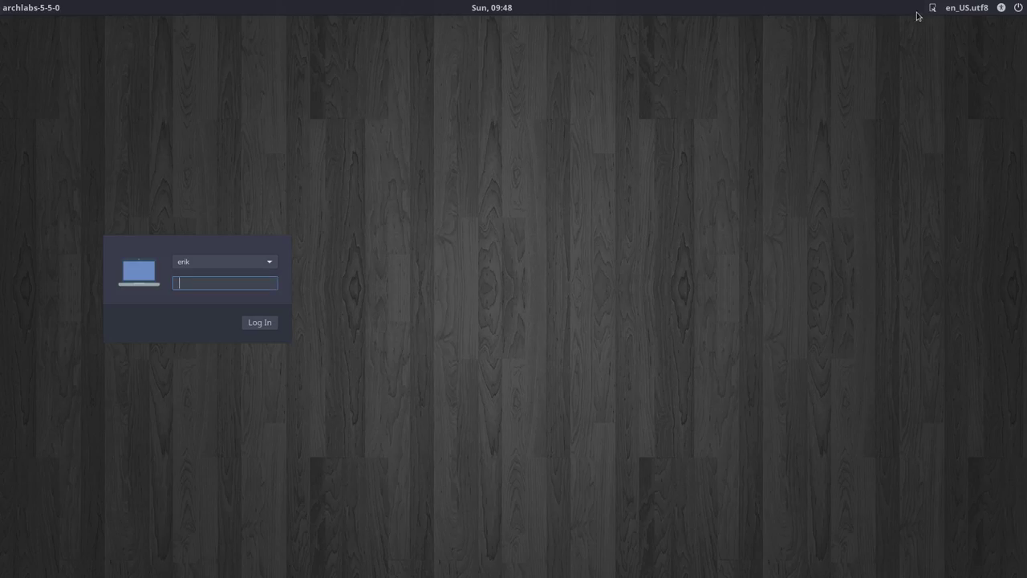
Step: At the ArchMerge login screen, open and close the greeter's session list
click(932, 9)
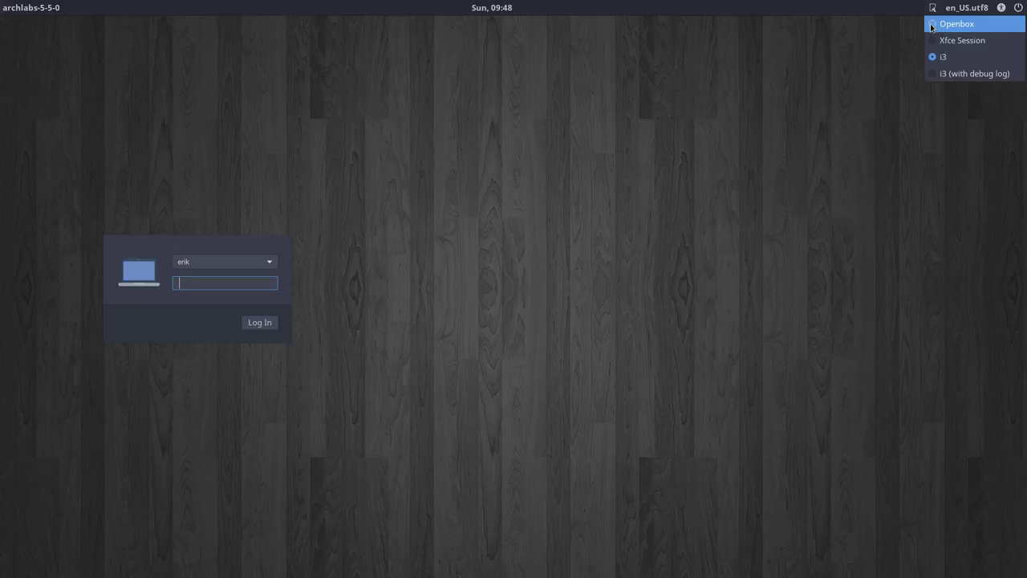
click(955, 24)
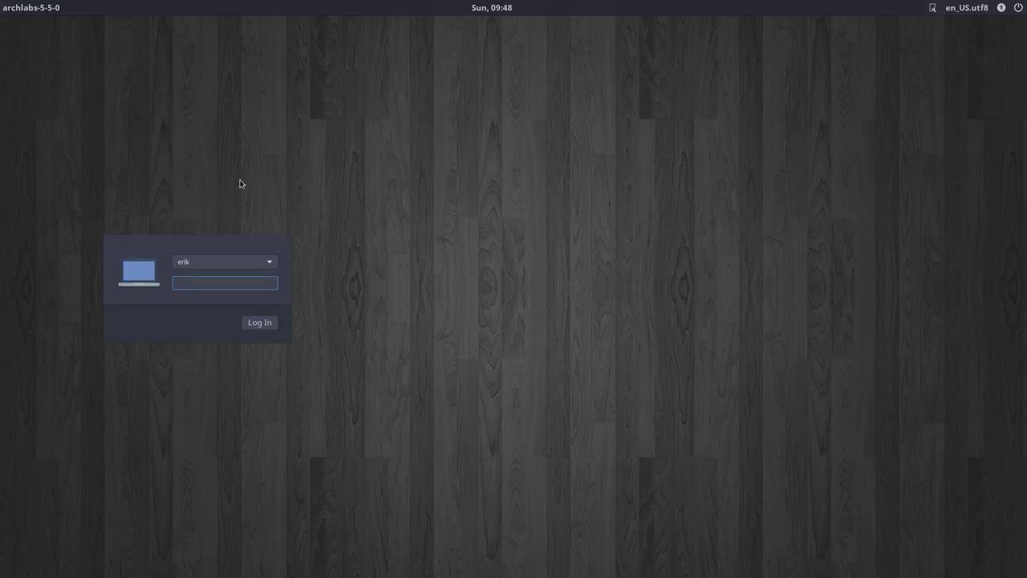